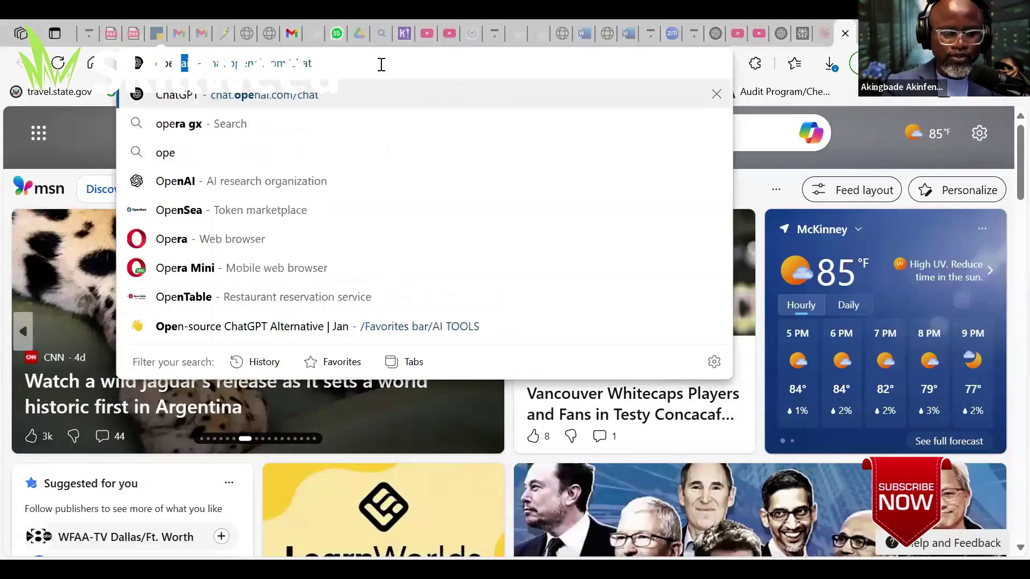
Open ChatGPT at chat.openai.com.
key(Return)
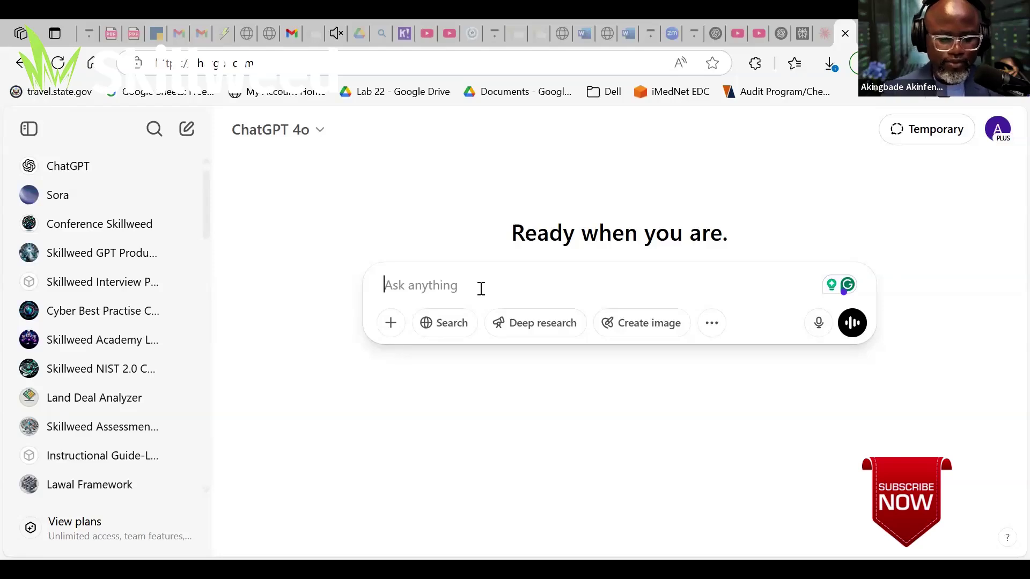
text(What)
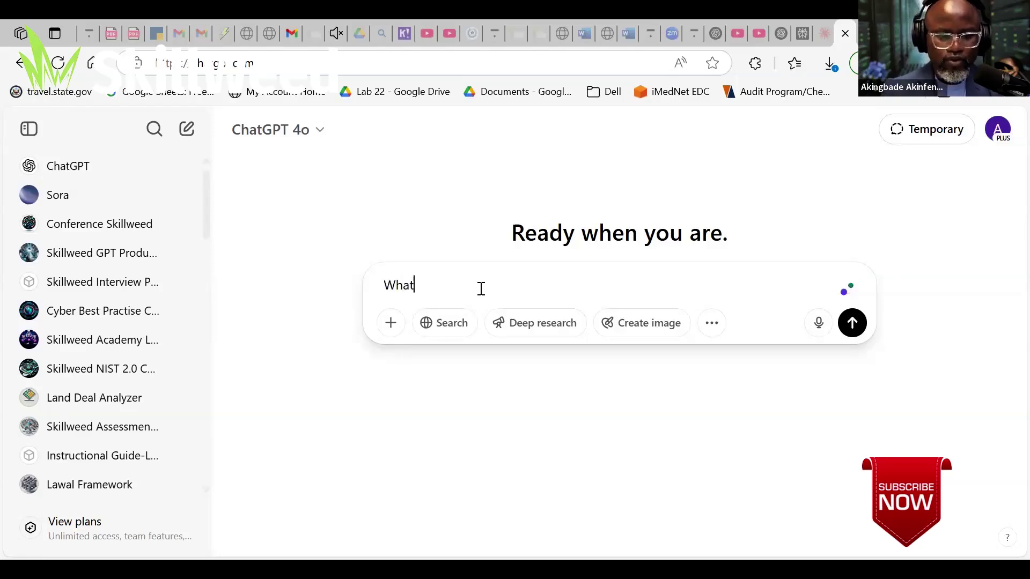
key(BackSpace)
key(BackSpace)
key(BackSpace)
key(BackSpace)
key(BackSpace)
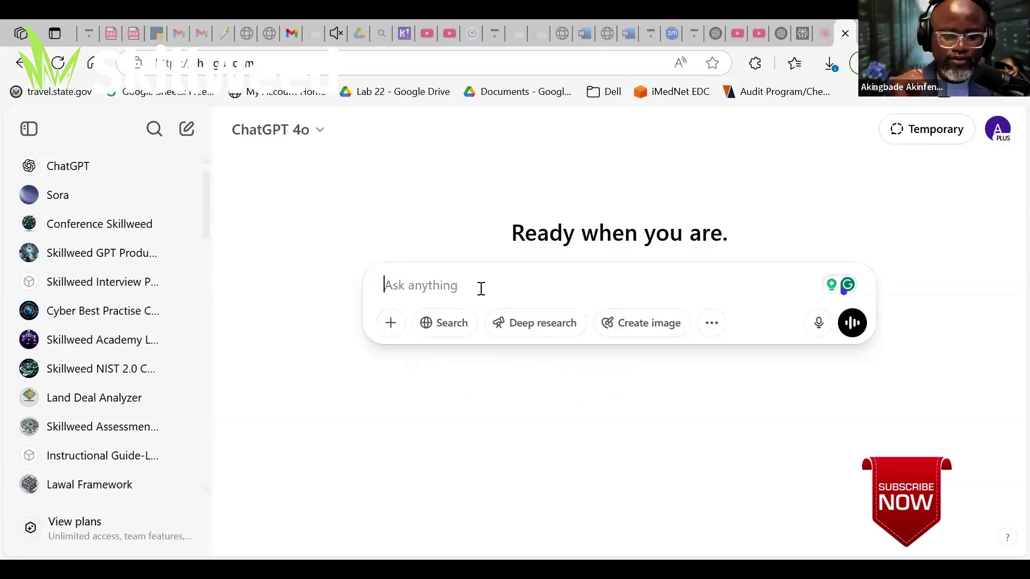
Begin the prompt with "Act like a cyber startegist , recommend best practises to protect my home network..".
text(Act)
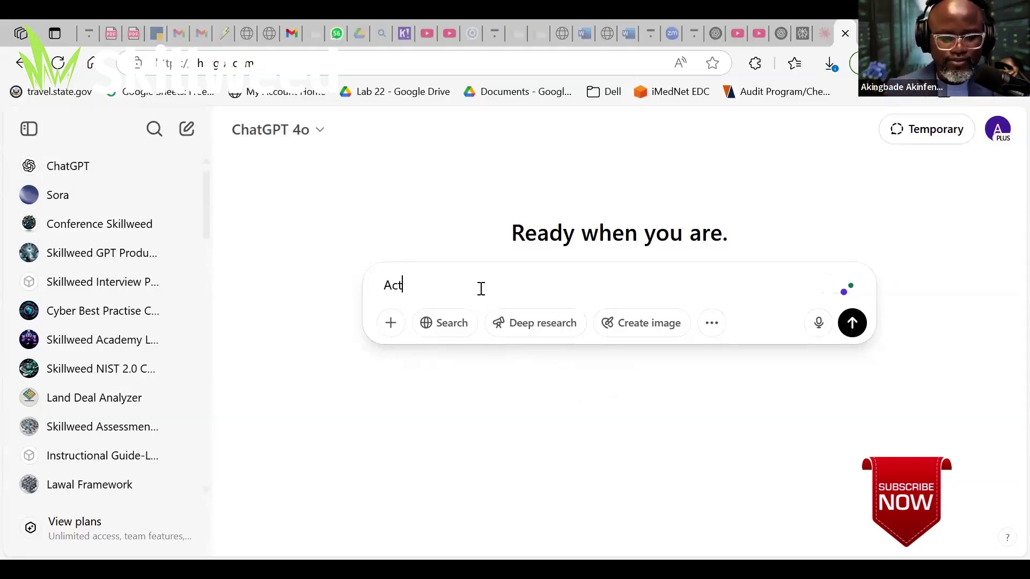
text( like a cy)
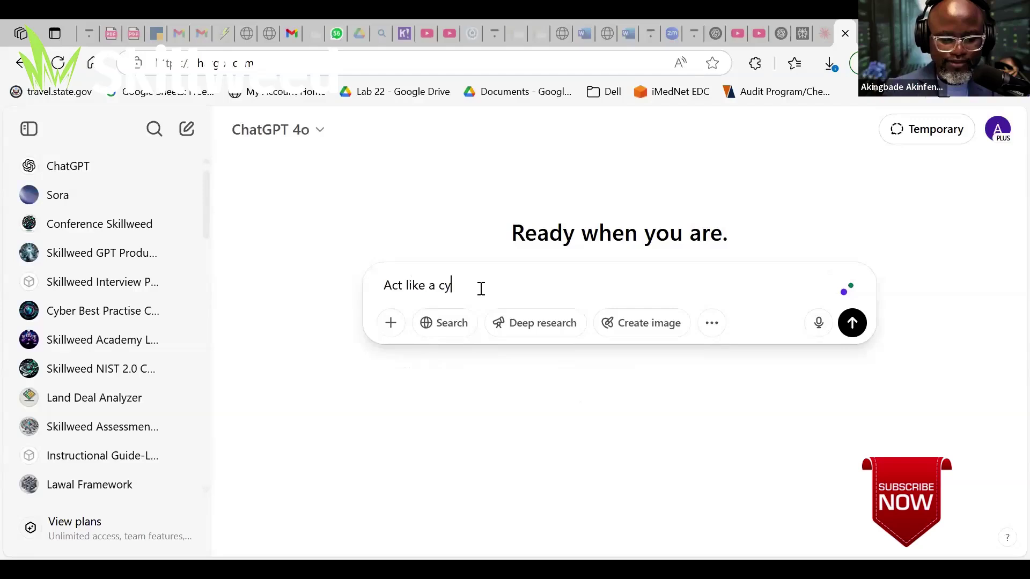
text(ber startegist)
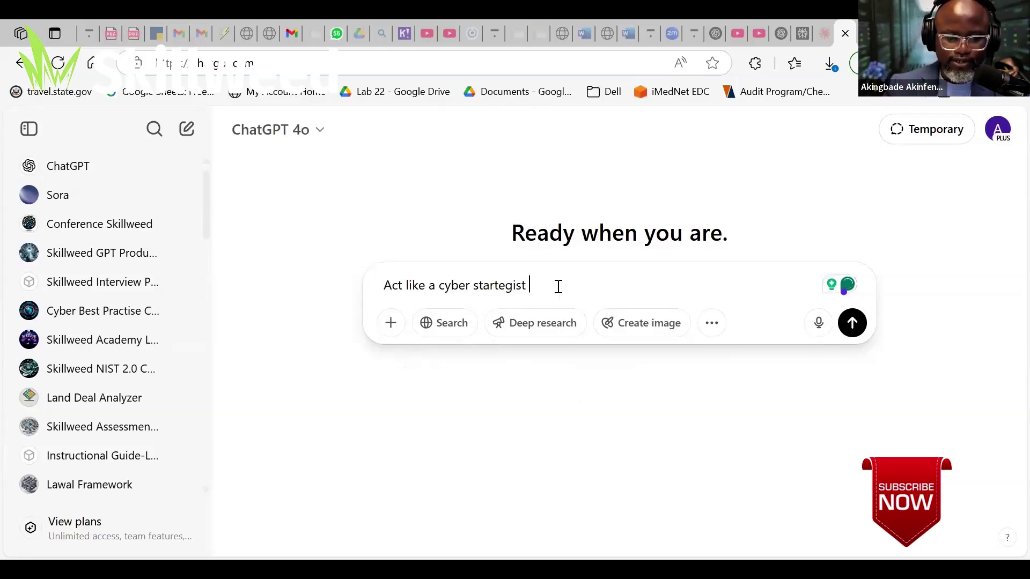
text( , recommend best practises to )
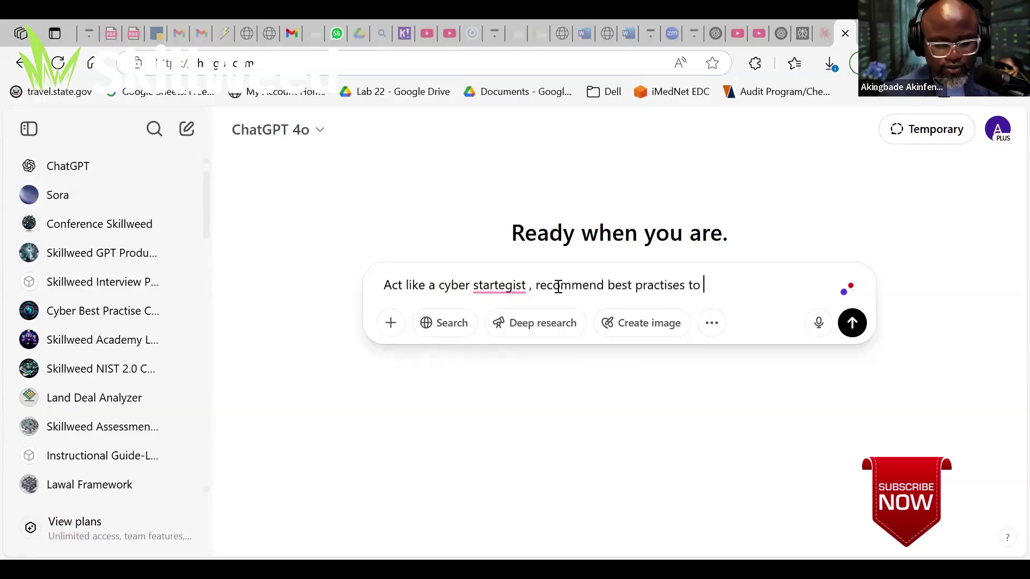
text(protect m)
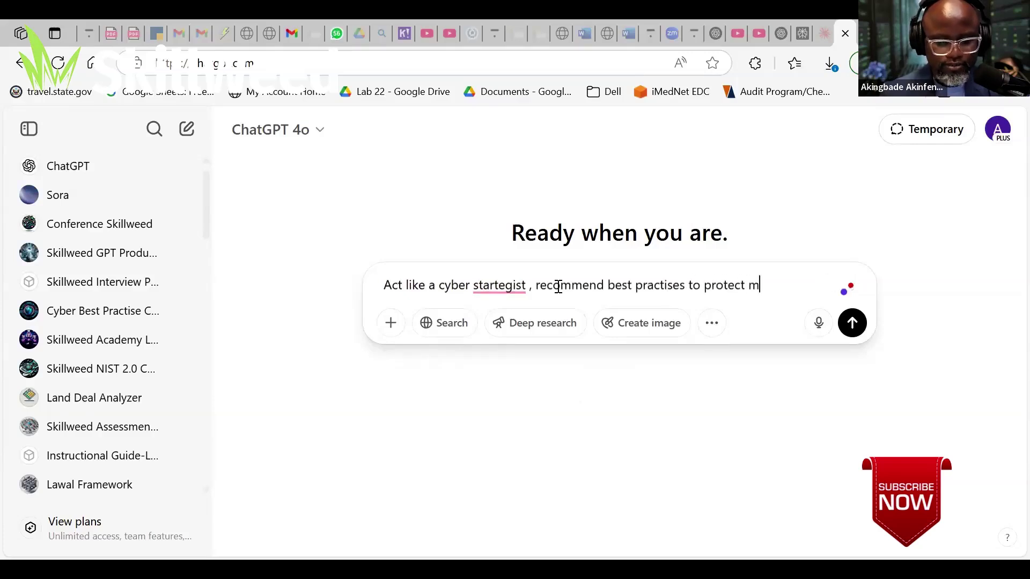
text(y home ne)
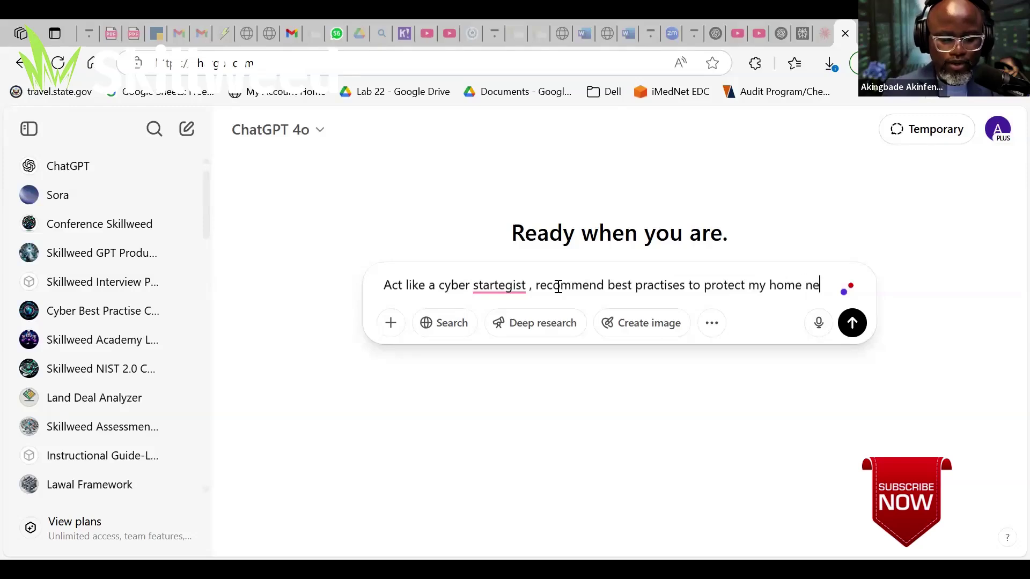
text(twork.)
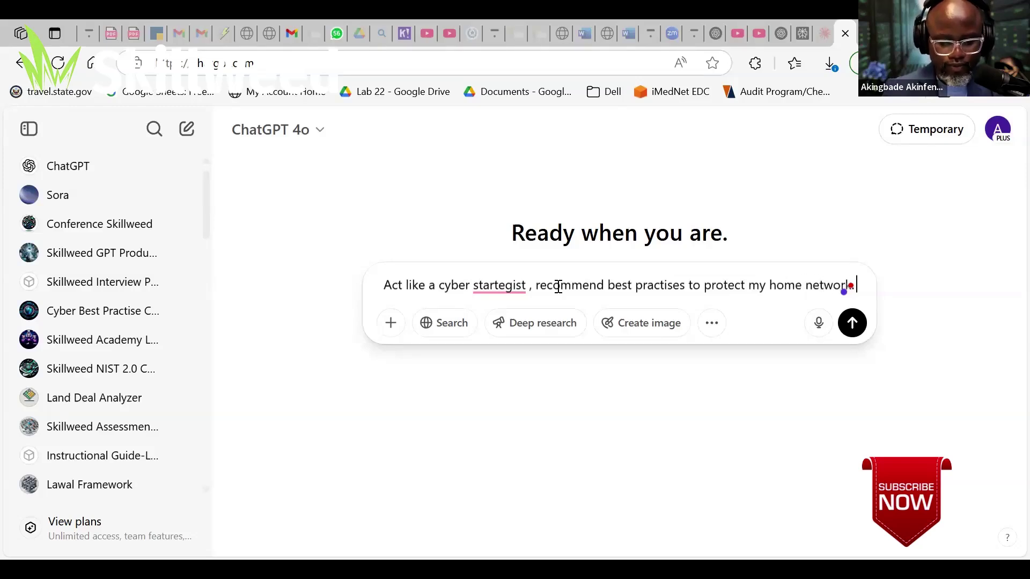
key(shift+Return)
text(M)
key(BackSpace)
key(BackSpace)
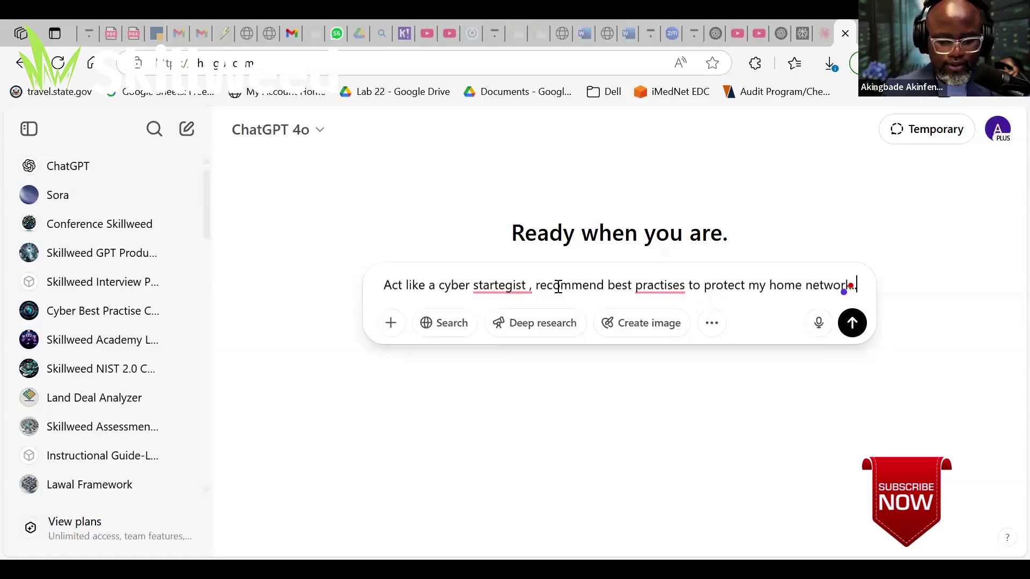
text(.)
Add a new line to the prompt reading "I stay in a suburb with a lot of tech entrepreneurs, in collin county,".
key(shift+Return)
text(I stay )
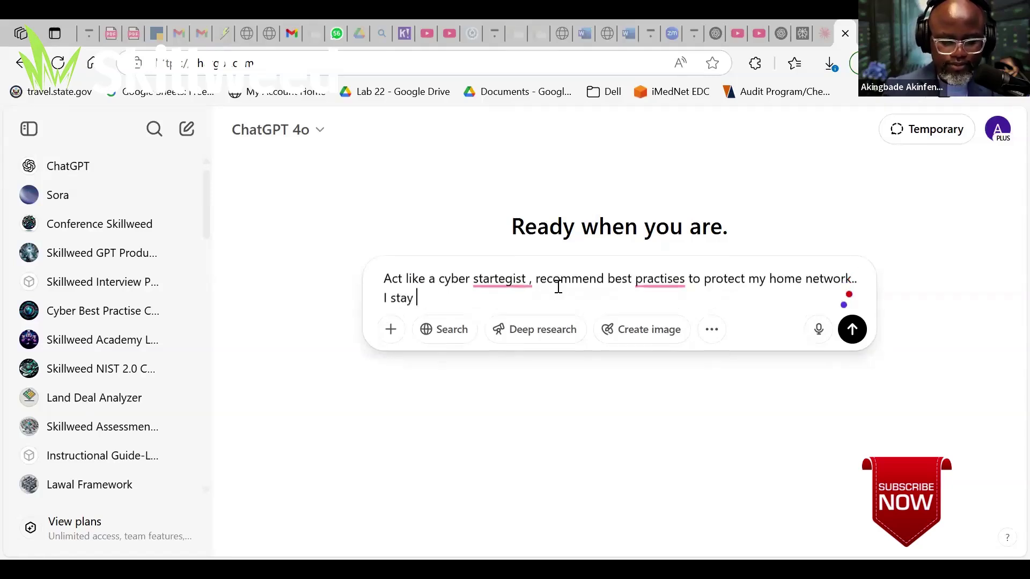
text(in a )
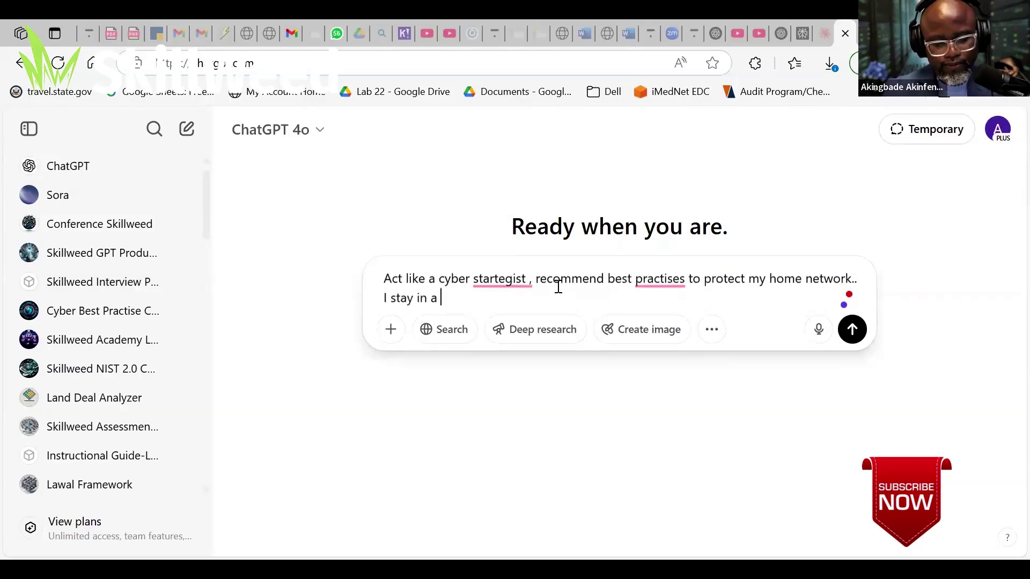
text(suburb )
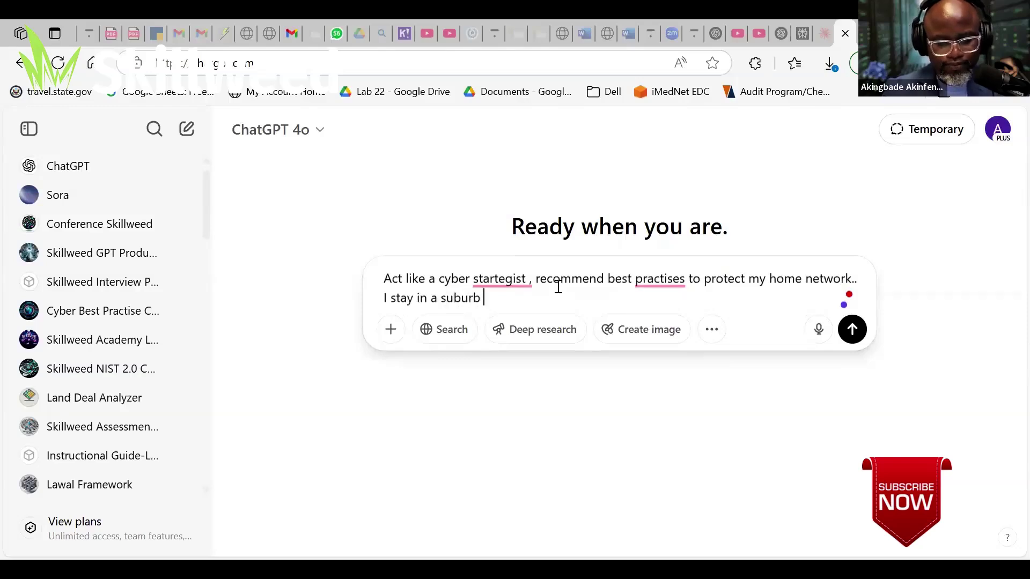
text(with )
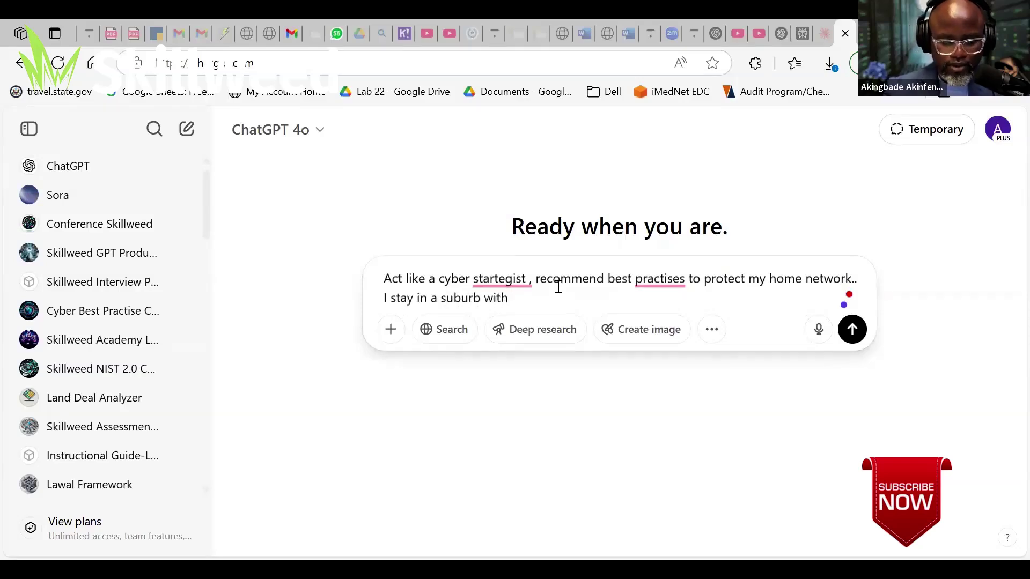
text(a lot of )
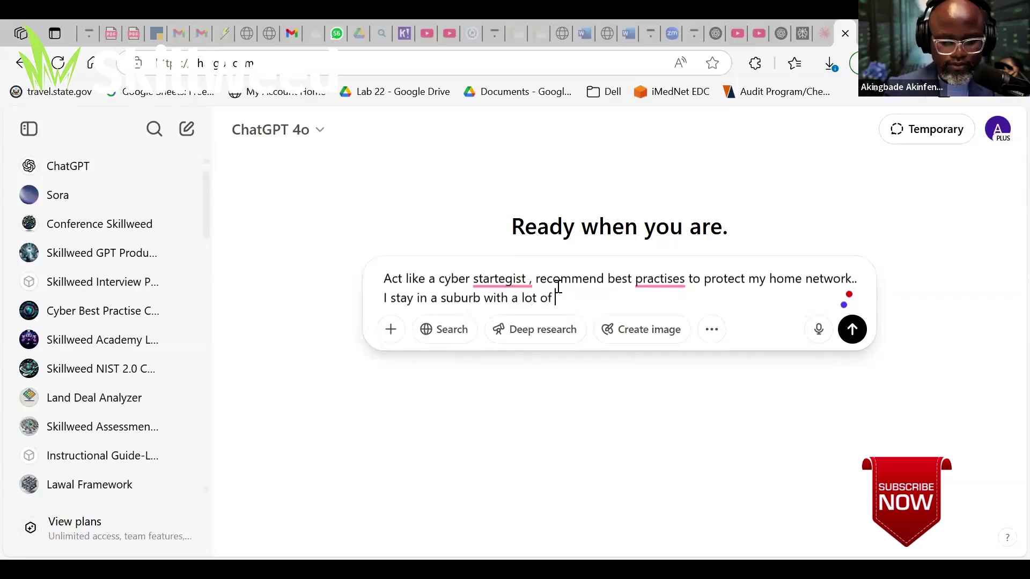
text(tech )
text(enterpren)
text(eurs, )
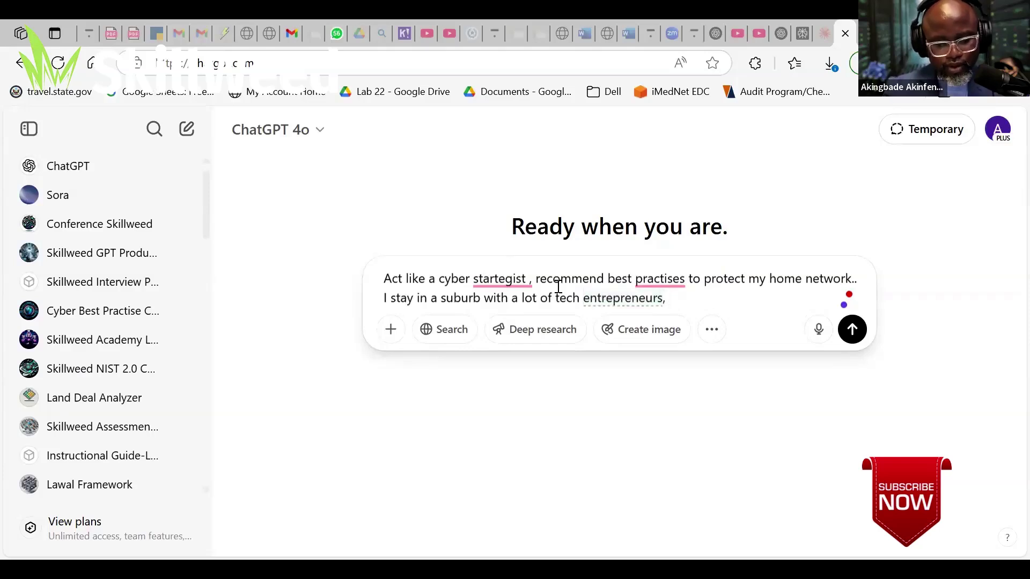
text(in collin)
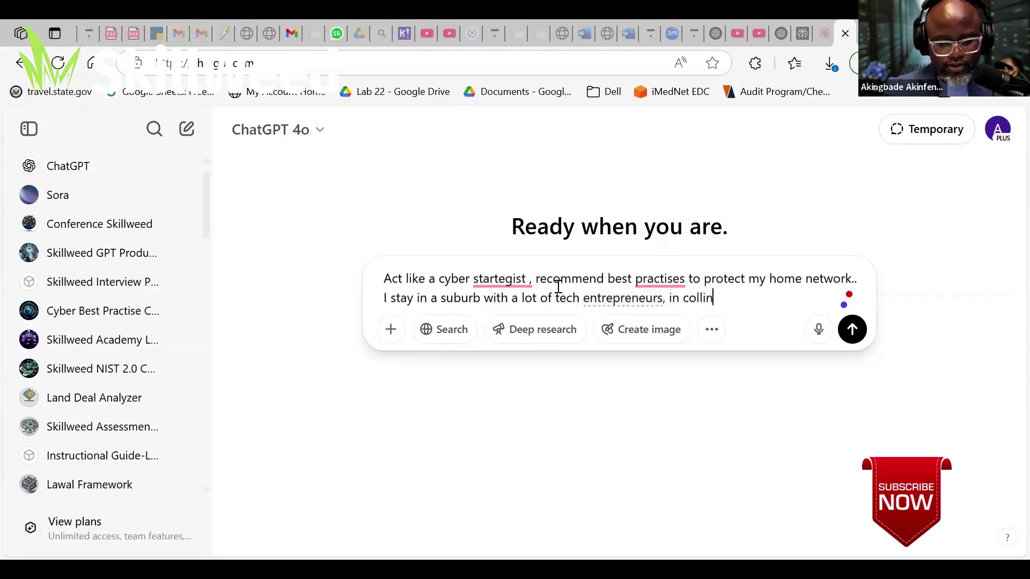
text( county,)
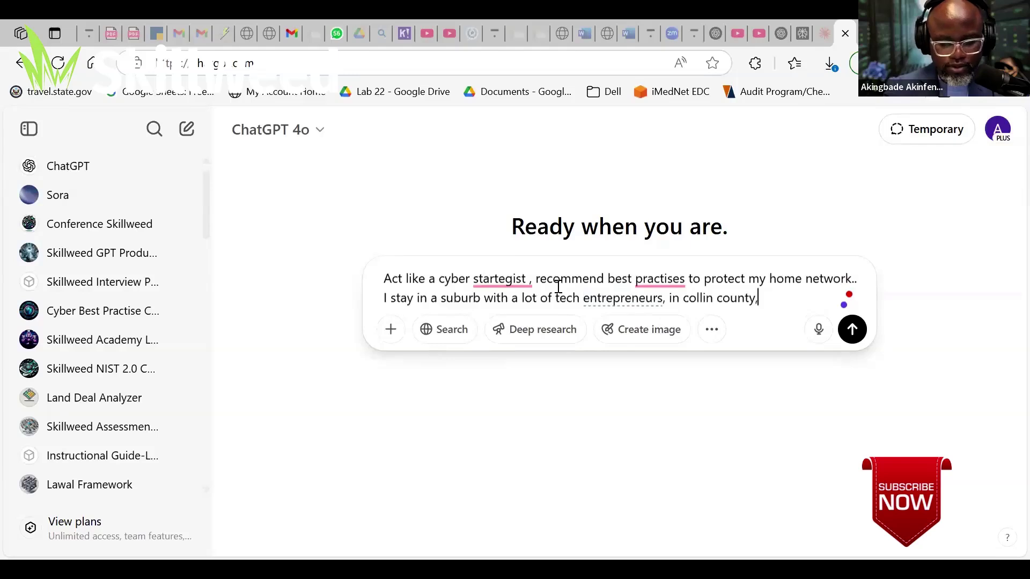
Continue the prompt's description with "multiple ISP providers, and few traffic within my home".
text( multiple)
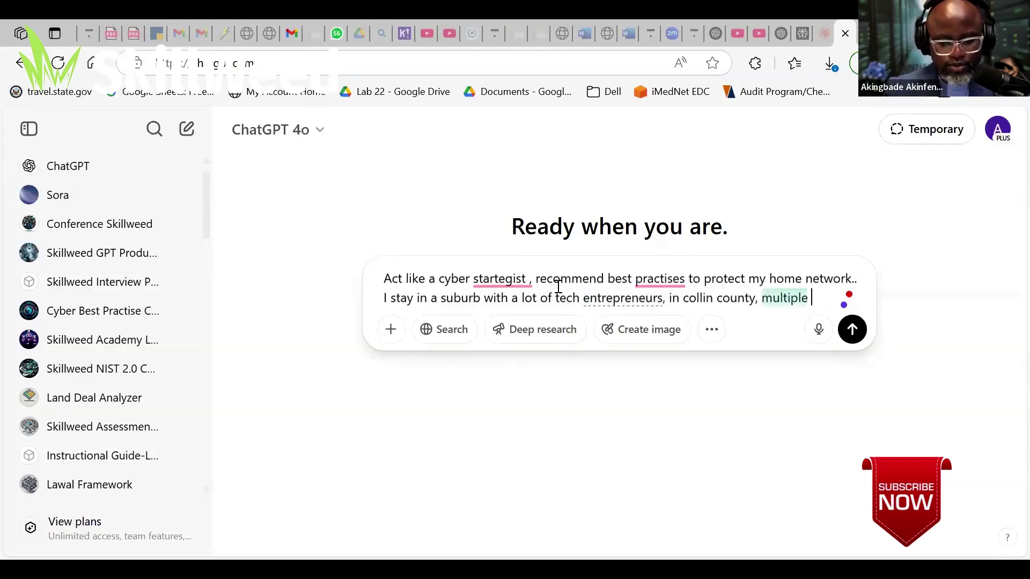
text( ISP )
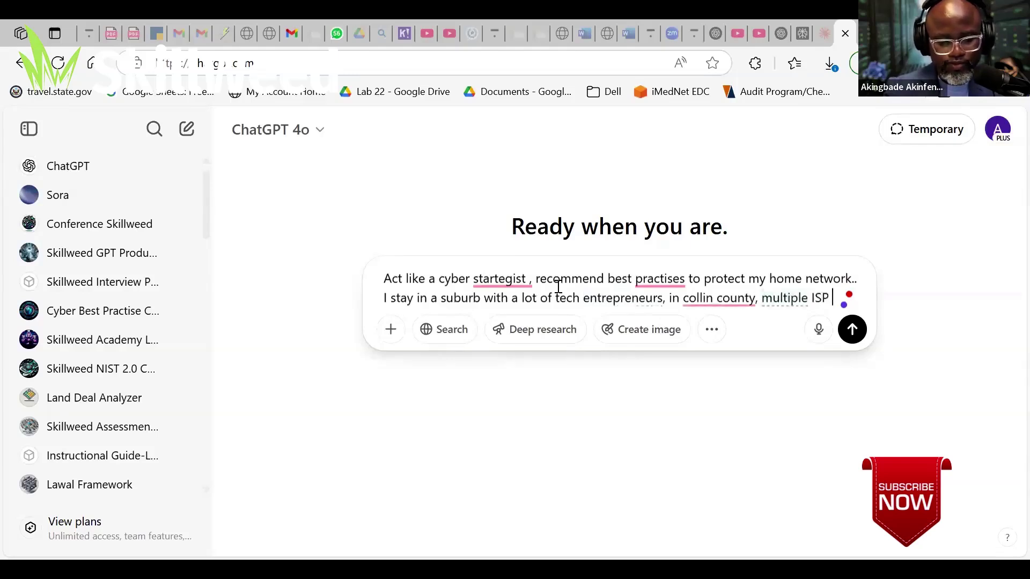
text(providers)
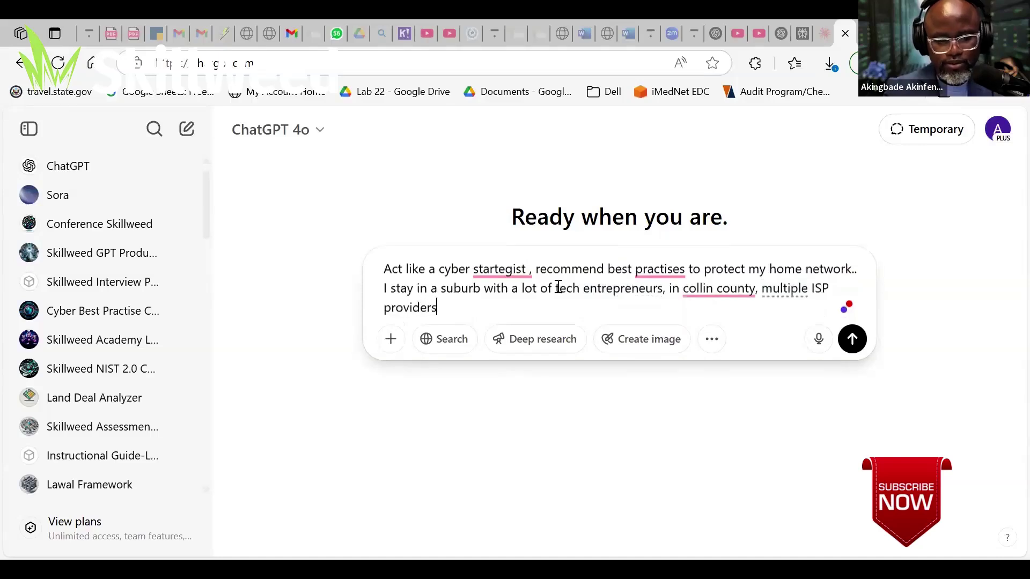
text(, and )
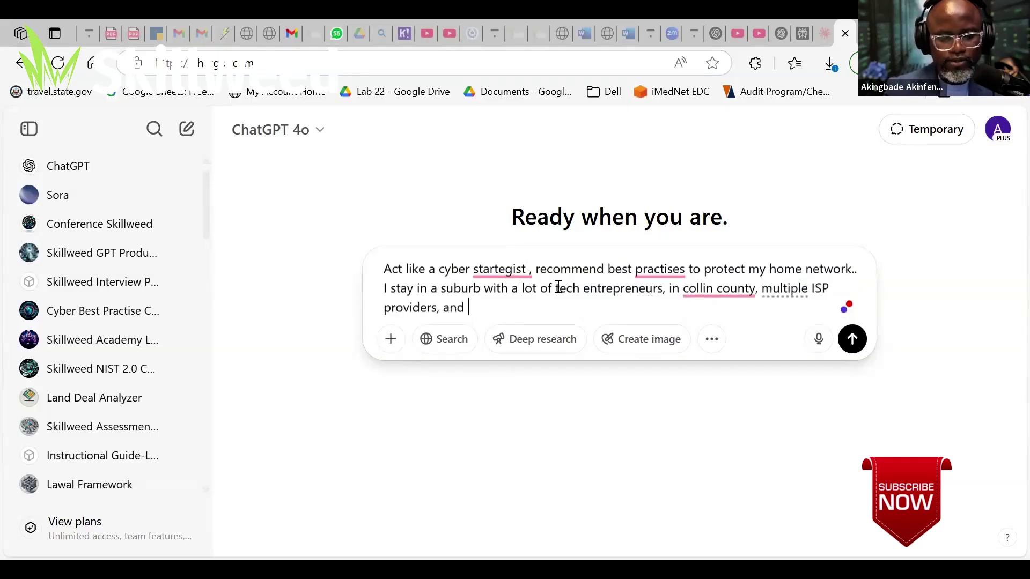
text(few )
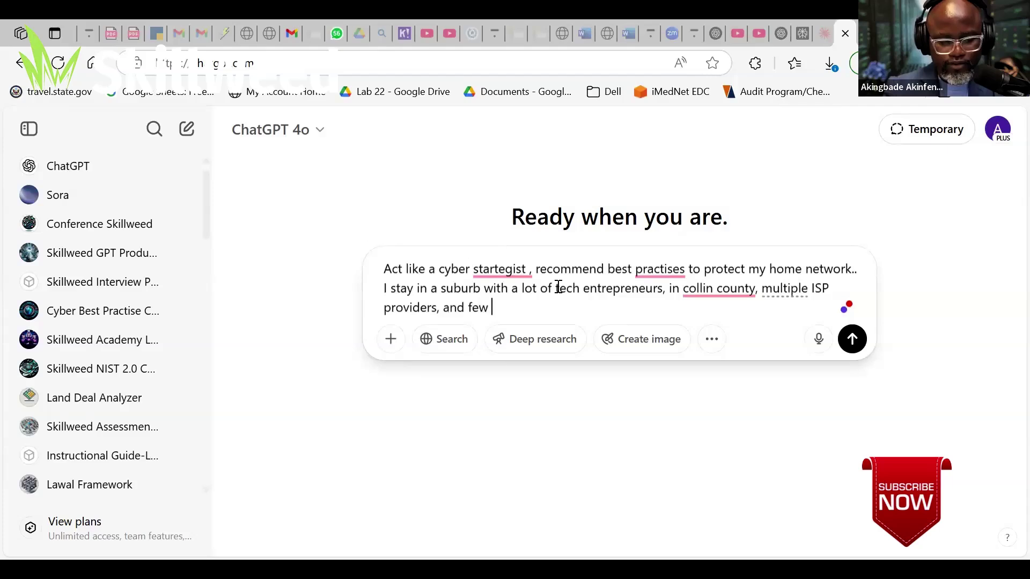
text(traffic wi)
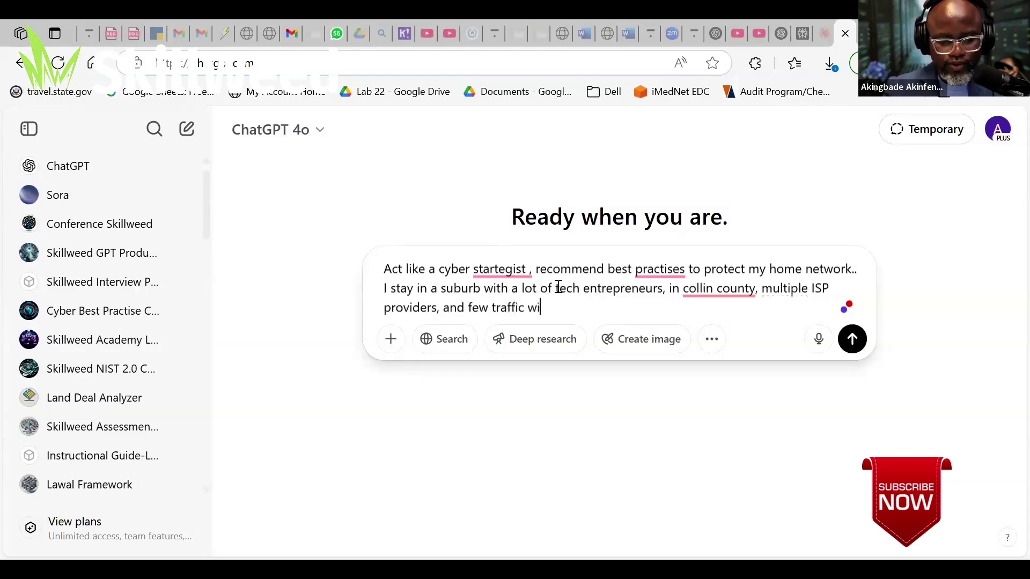
text(thin my home)
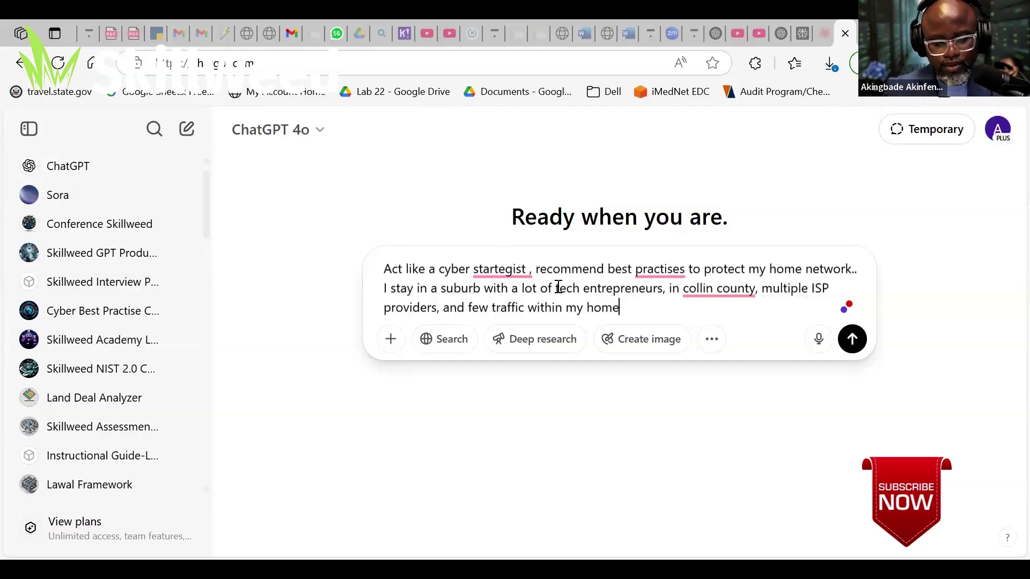
Continue the prompt with "I have guest over once a month that sometime request my network password, my teenage kids use the internet a lot.".
text(. I )
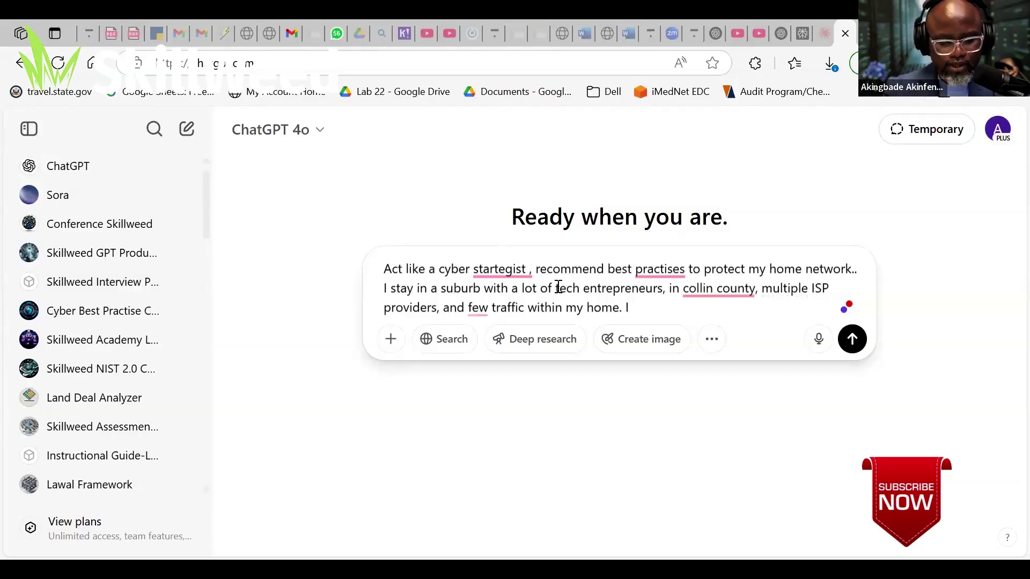
text(have gu)
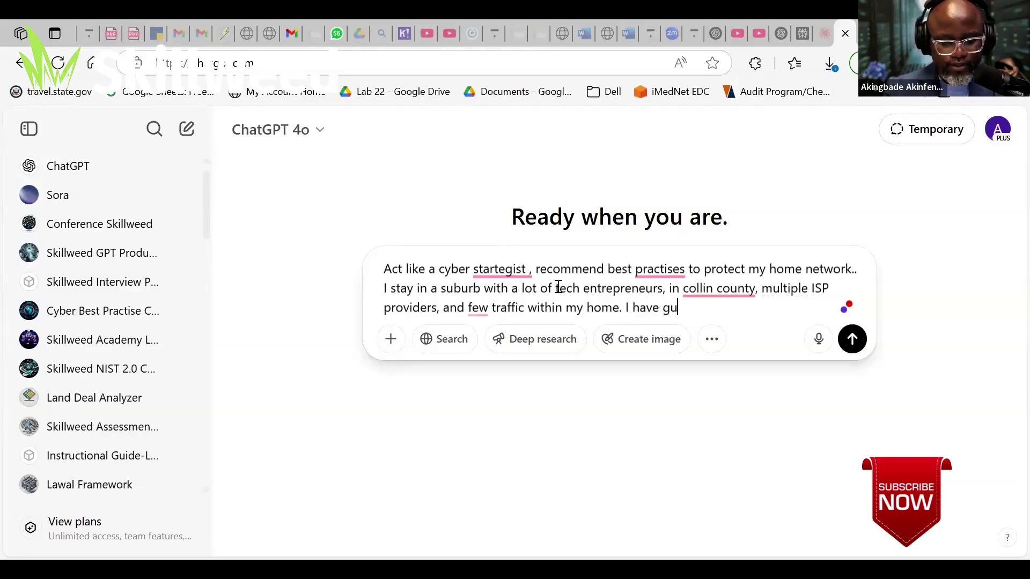
text(est over )
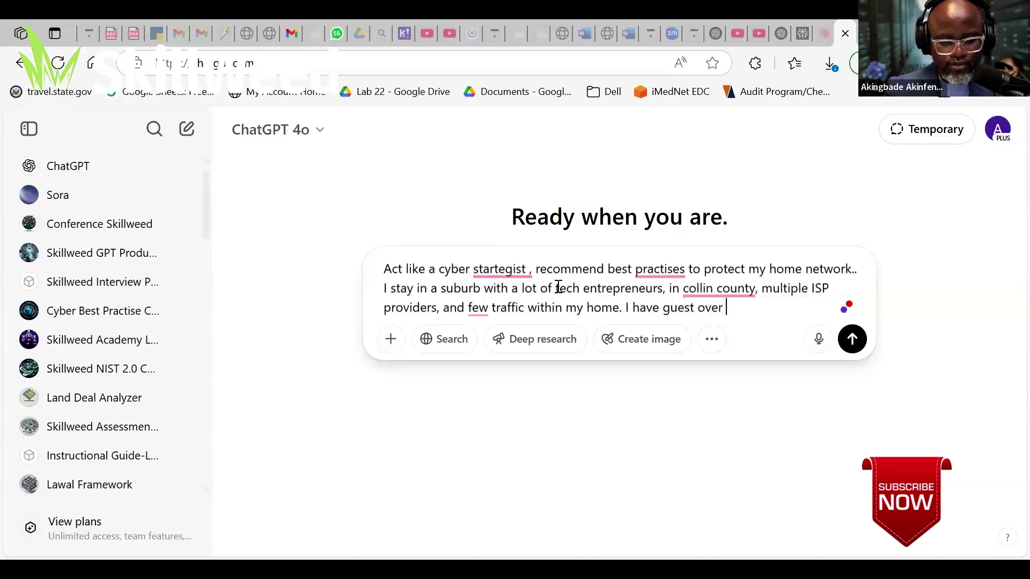
text(once a)
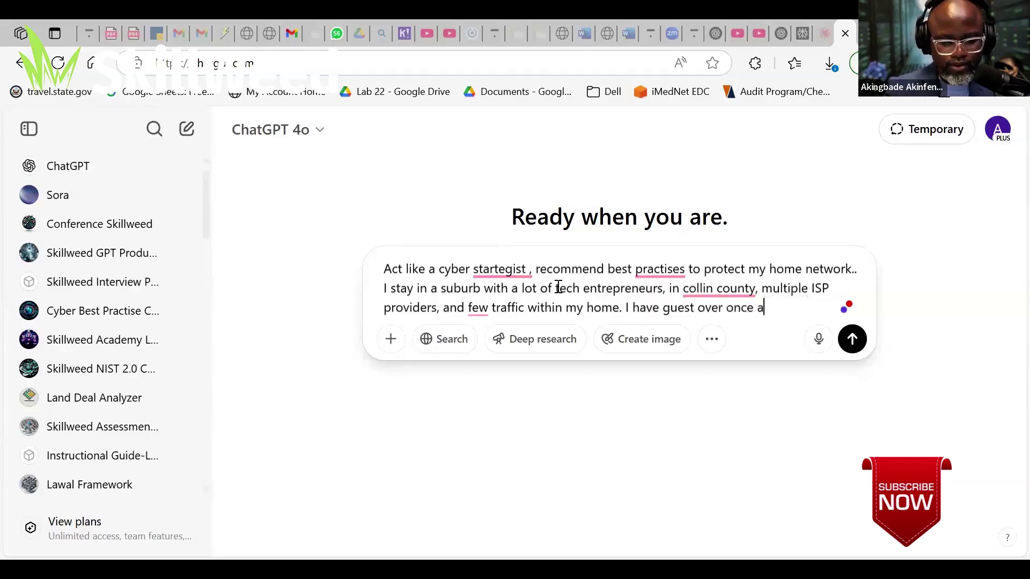
text( month that)
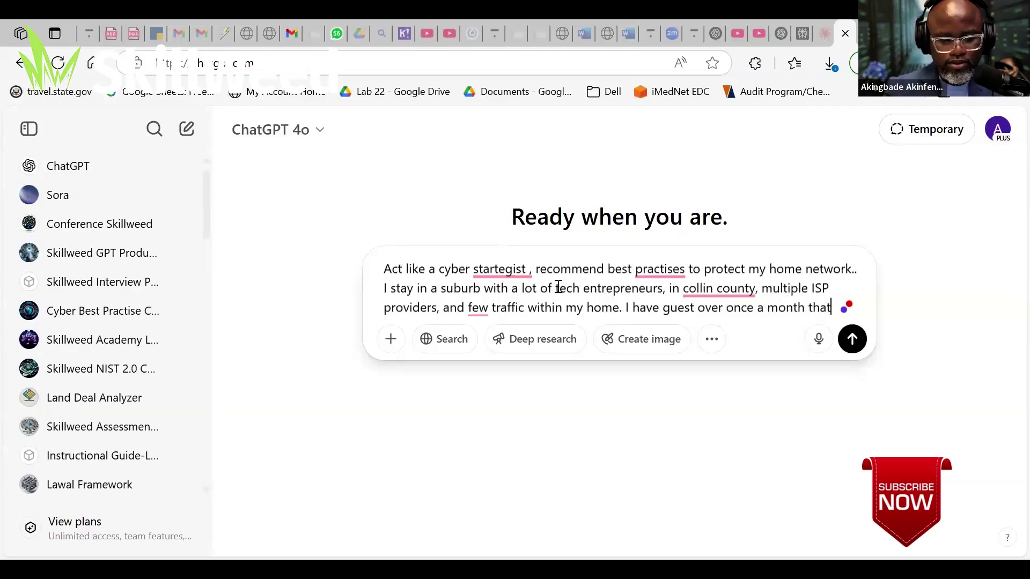
text( sometime re)
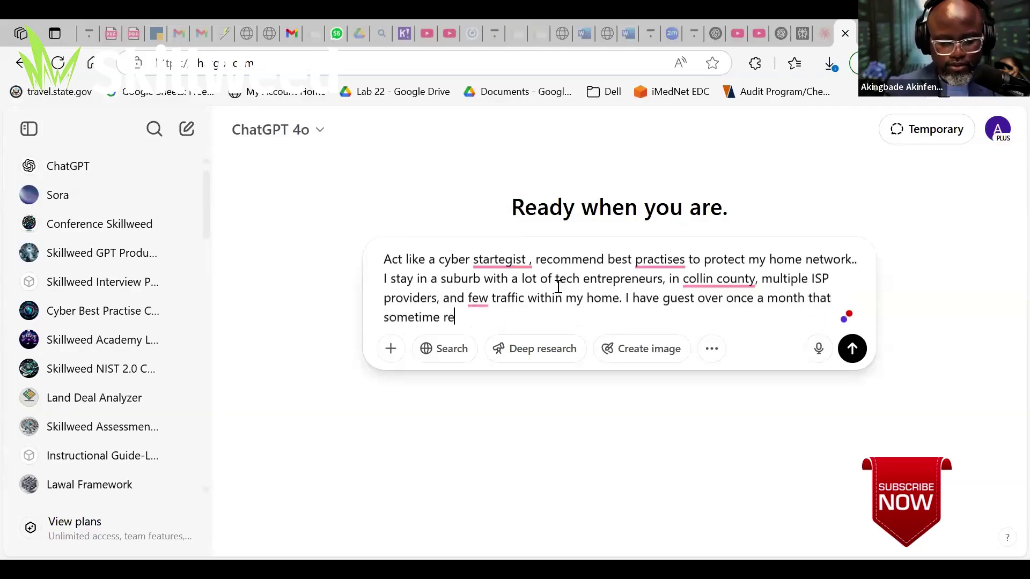
text(quest my )
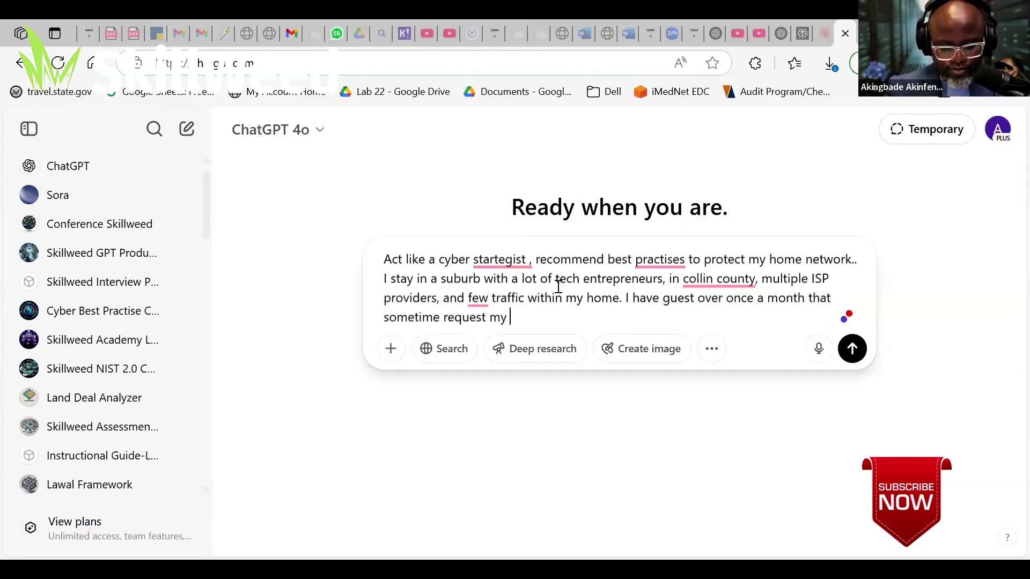
text(network)
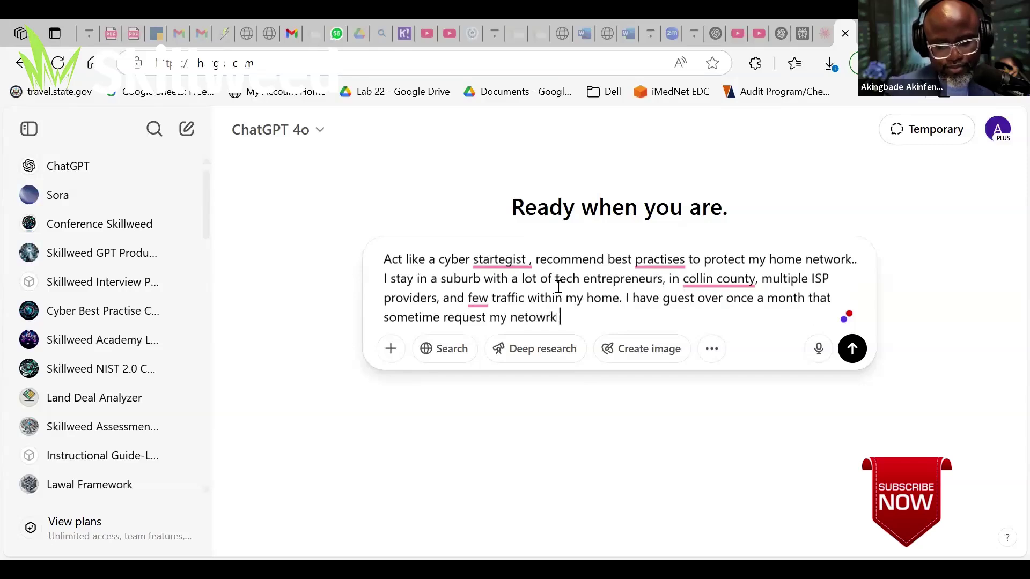
text( pa)
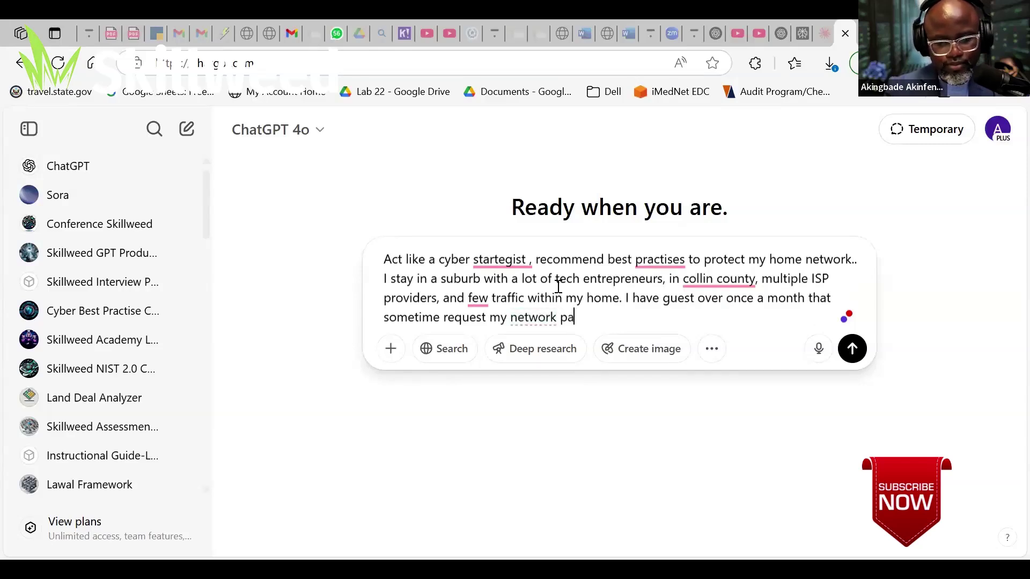
text(ssword)
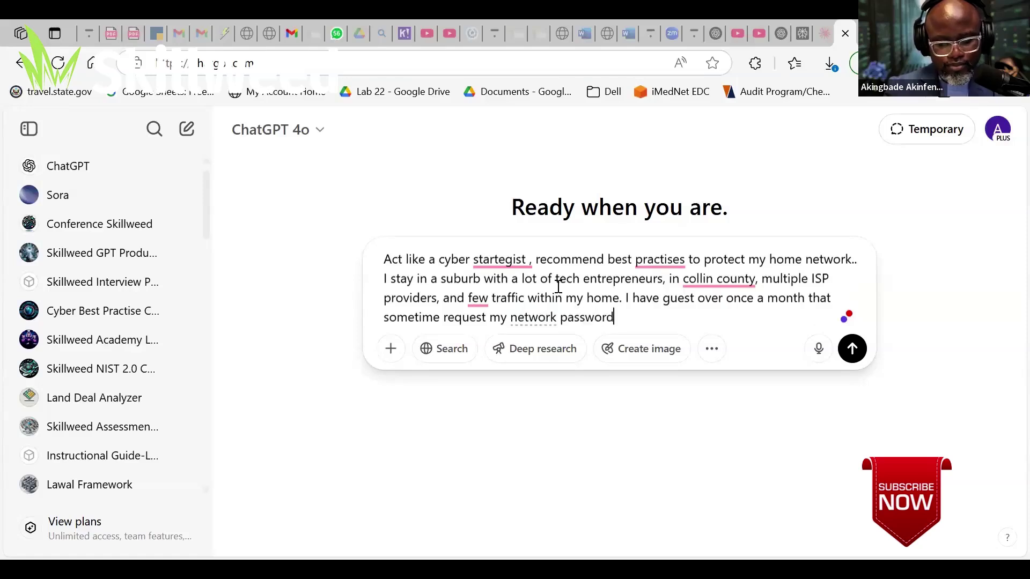
text(, my teenage kids)
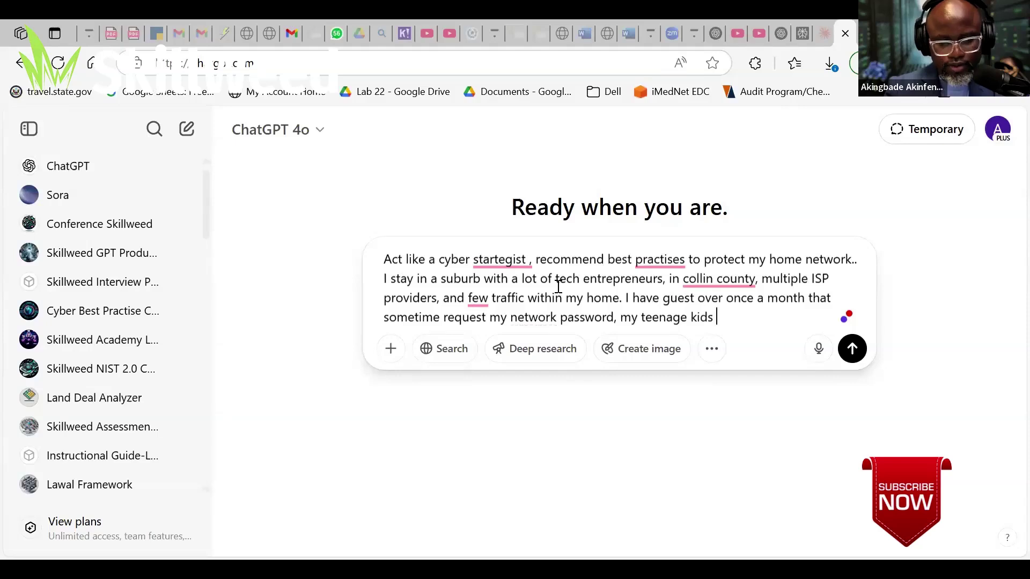
text( use the internet a lot.)
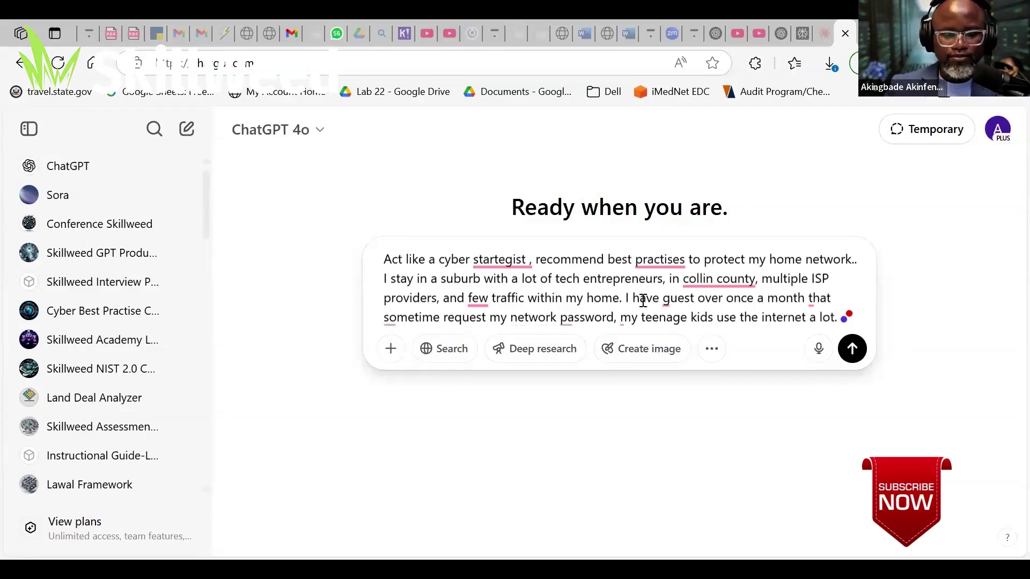
Apply the suggested corrections throughout the prompt, including "strategist,", "practices", "Collin County", "little traffic", and "guests ... who sometimes request".
mouse_move(500, 266)
click(527, 315)
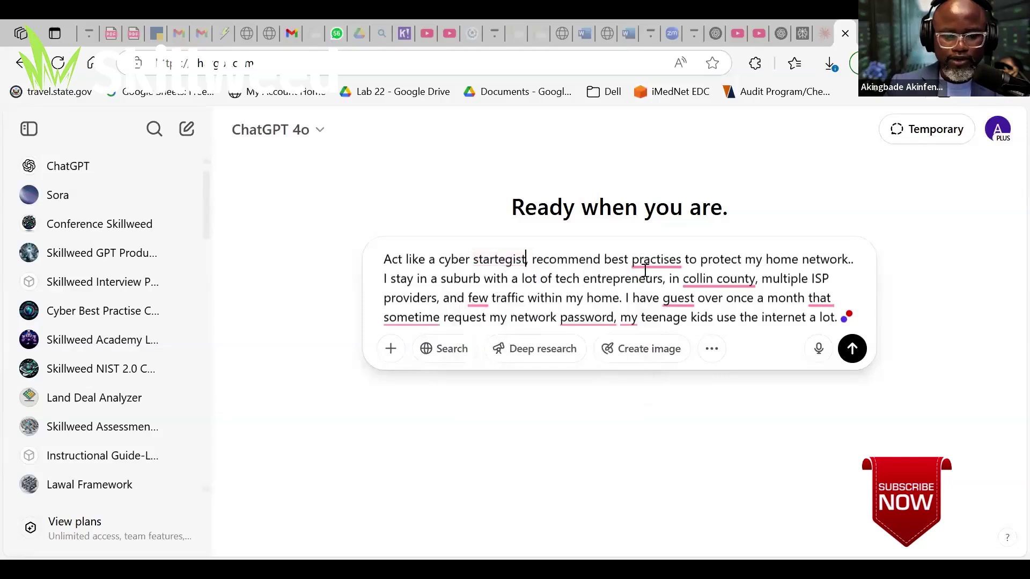
mouse_move(655, 261)
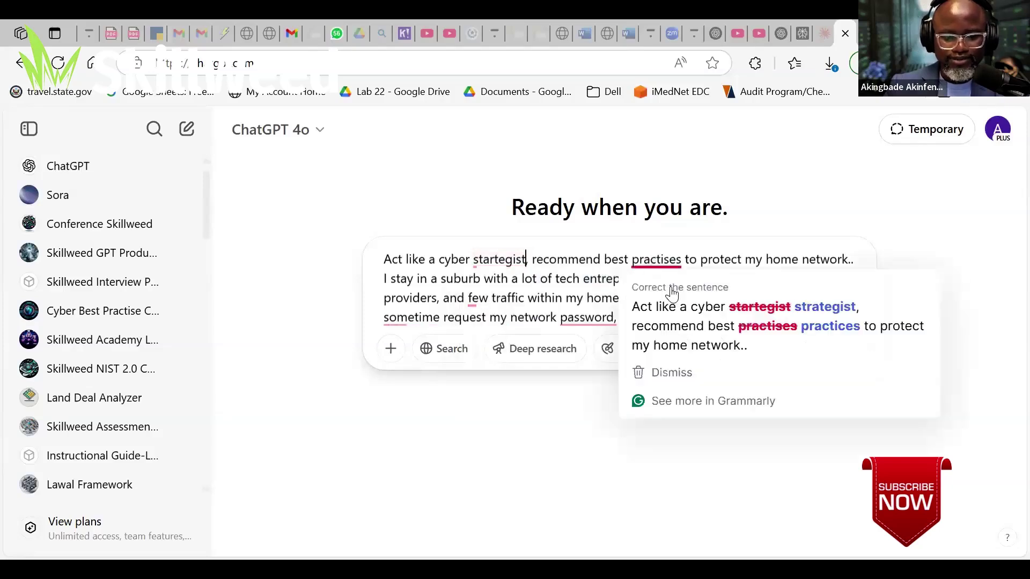
click(825, 317)
mouse_move(711, 280)
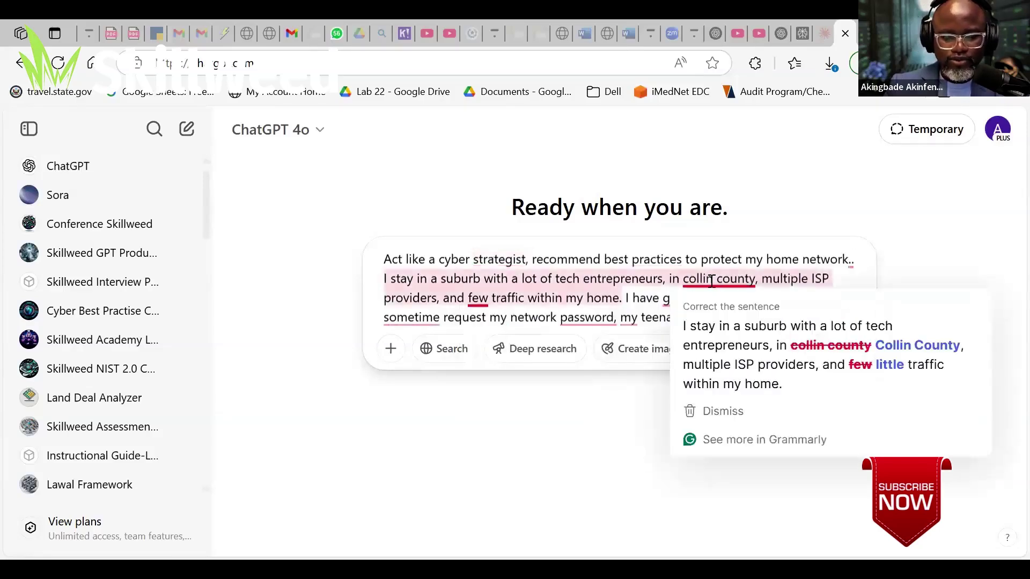
click(782, 346)
mouse_move(685, 310)
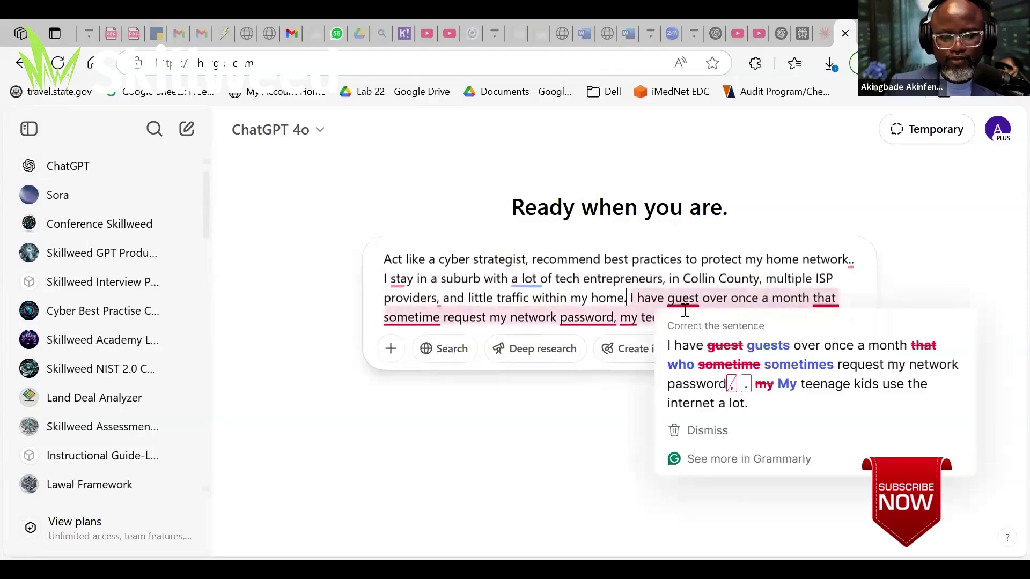
click(775, 361)
Accept the suggested rephrasing of the suburb sentence, using "I live" and "with multiple ISP providers and little traffic within my home".
mouse_move(528, 284)
mouse_move(442, 299)
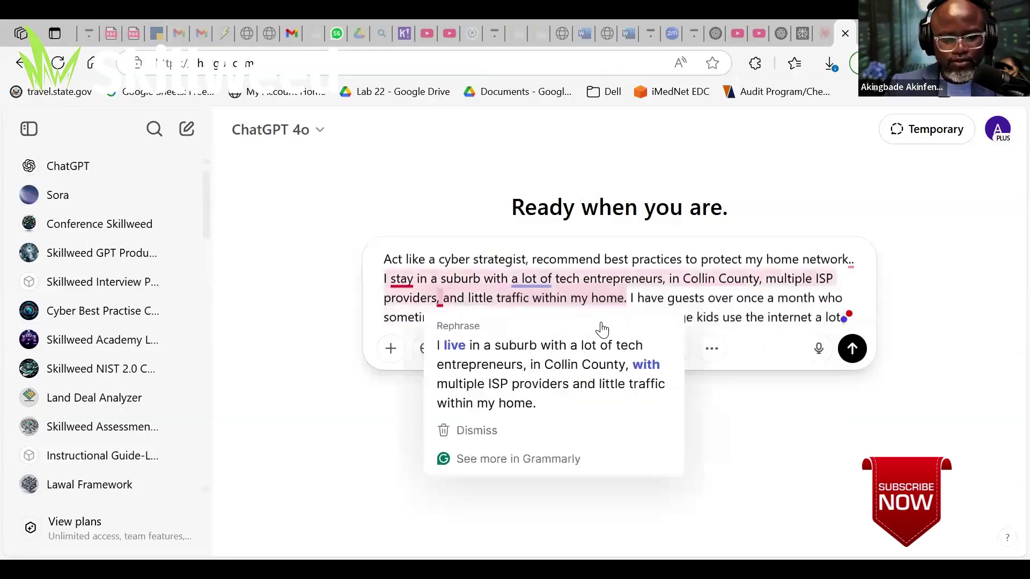
click(568, 365)
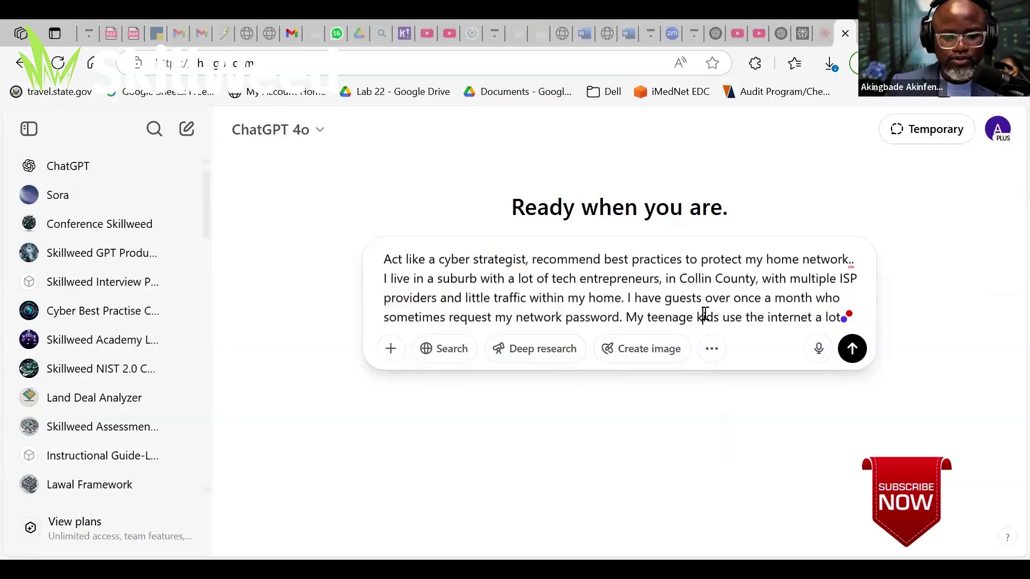
Submit the finished home network protection prompt to ChatGPT.
key(ctrl+a)
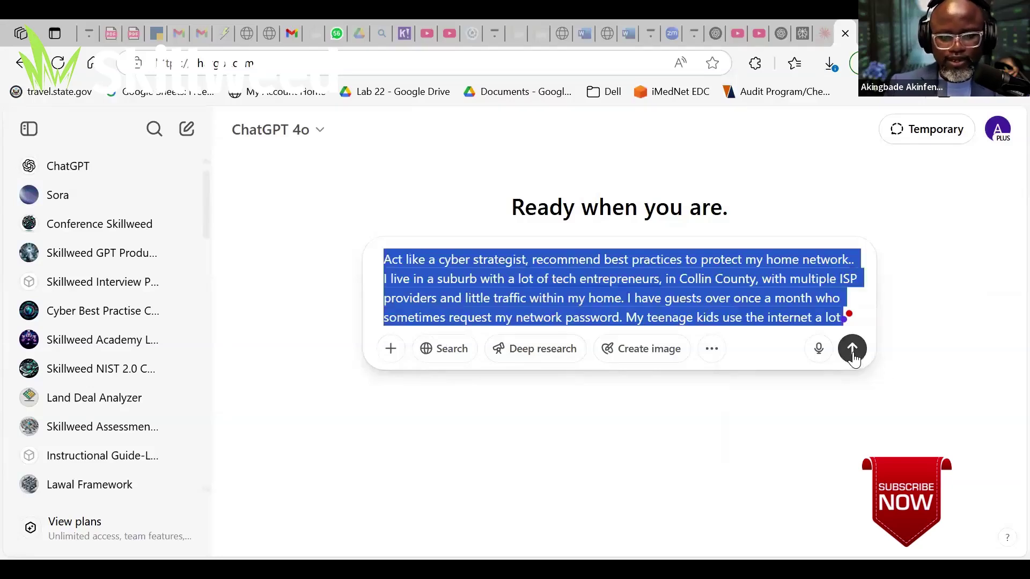
click(793, 303)
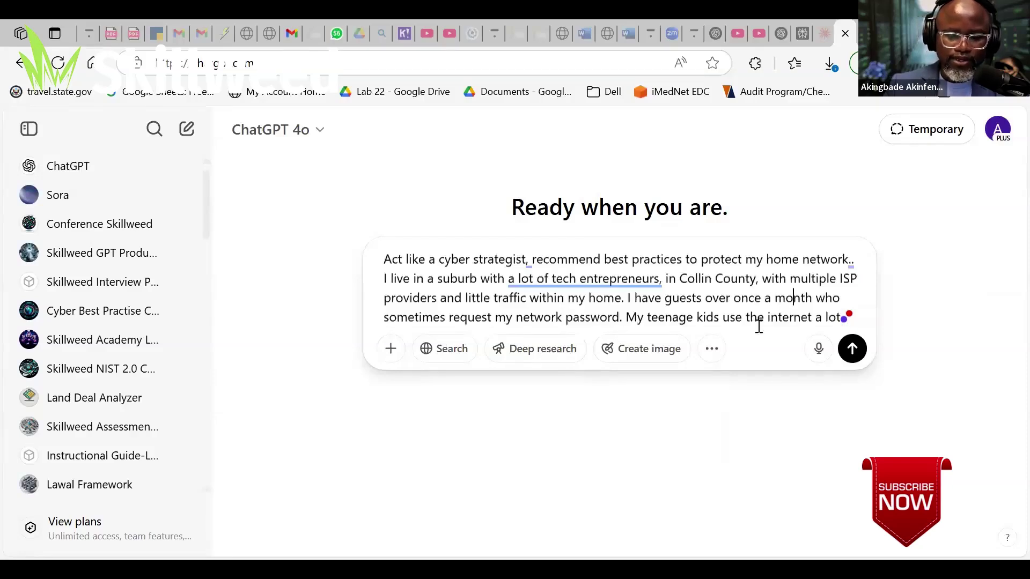
click(853, 354)
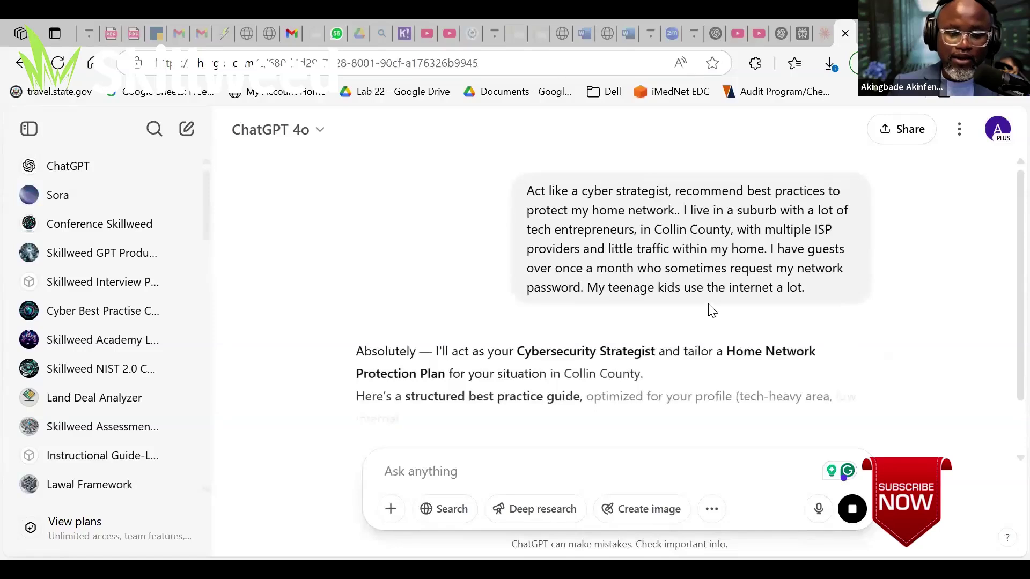
Read the Home Network Protection Plan from the router foundation through Wi-Fi configuration and device protection, marking "Default Admin Credentials" along the way.
scroll(702, 311, down, 2)
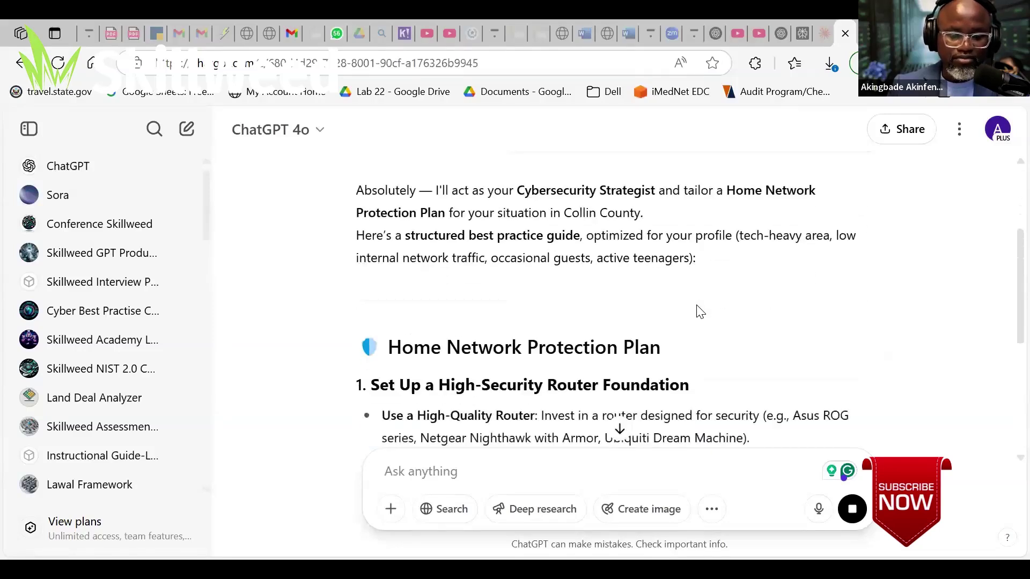
scroll(700, 312, down, 2)
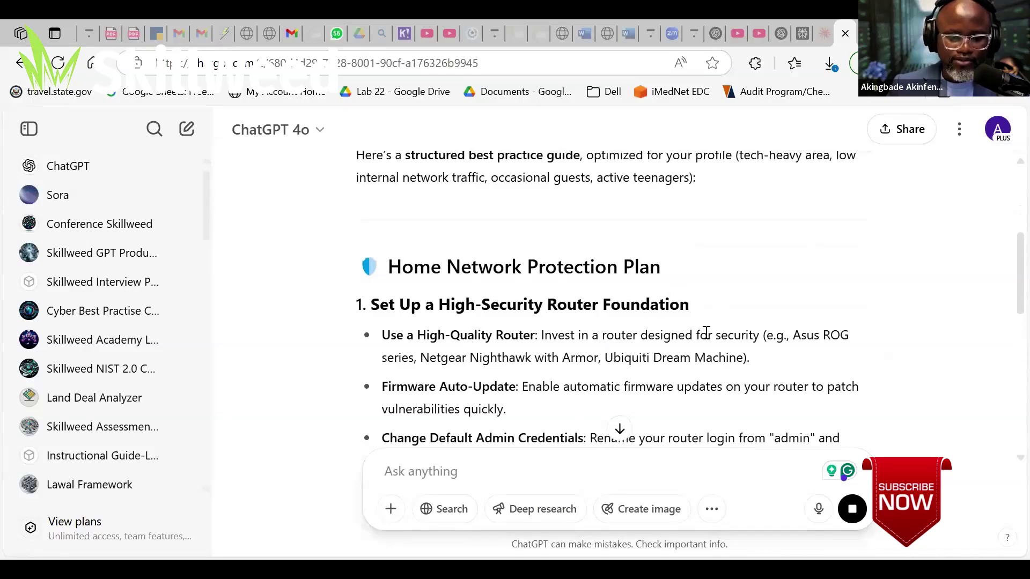
scroll(714, 341, down, 1)
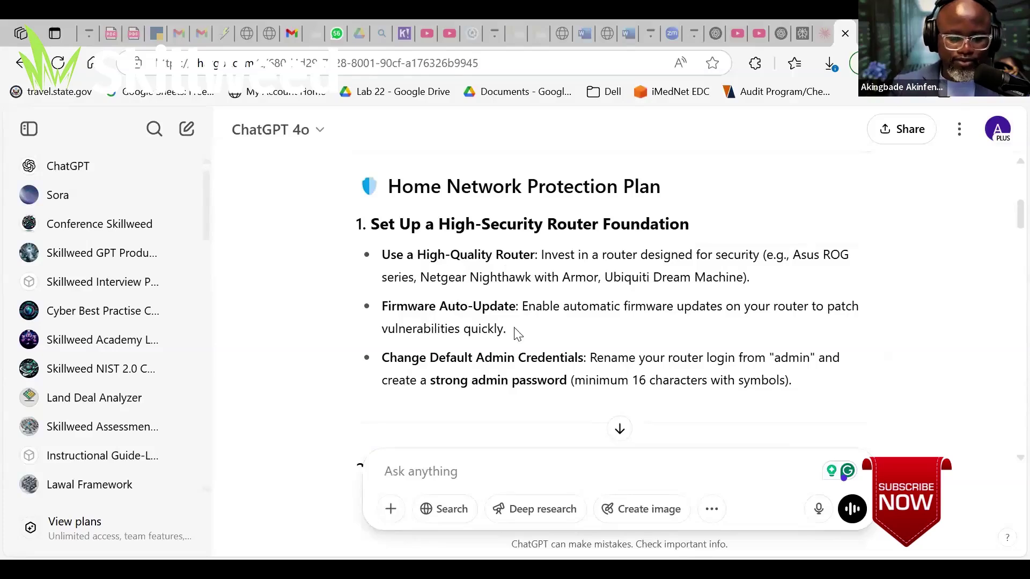
scroll(527, 280, down, 1)
drag(587, 280, 431, 276)
scroll(590, 364, down, 1)
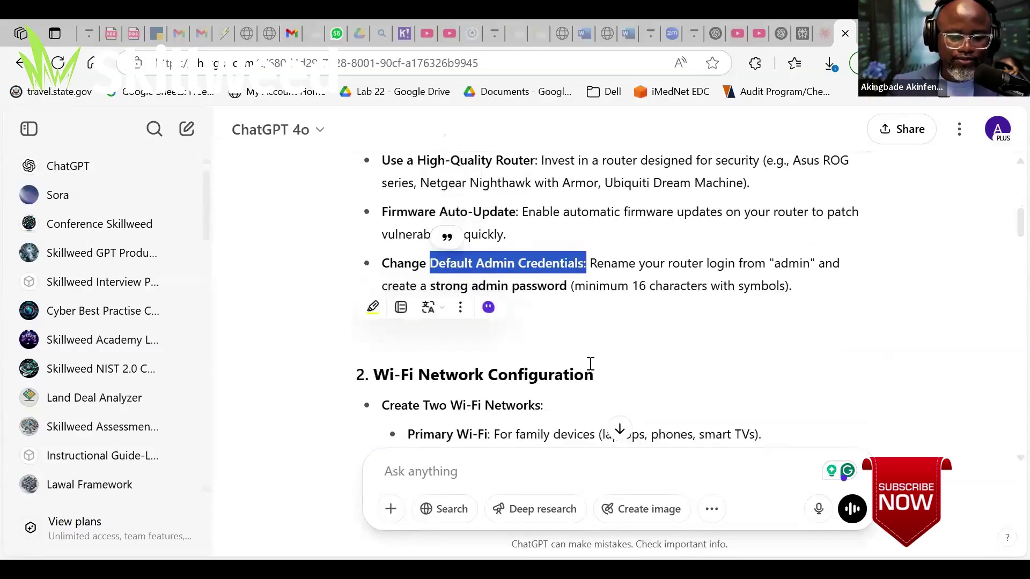
scroll(602, 332, down, 1)
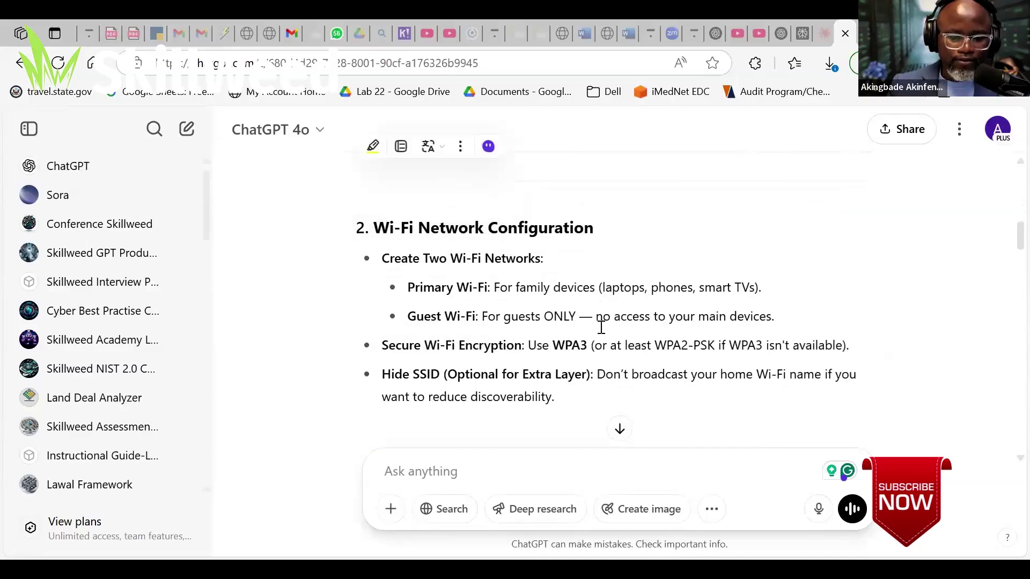
scroll(585, 338, down, 1)
scroll(555, 333, down, 1)
scroll(599, 333, down, 1)
scroll(600, 333, down, 2)
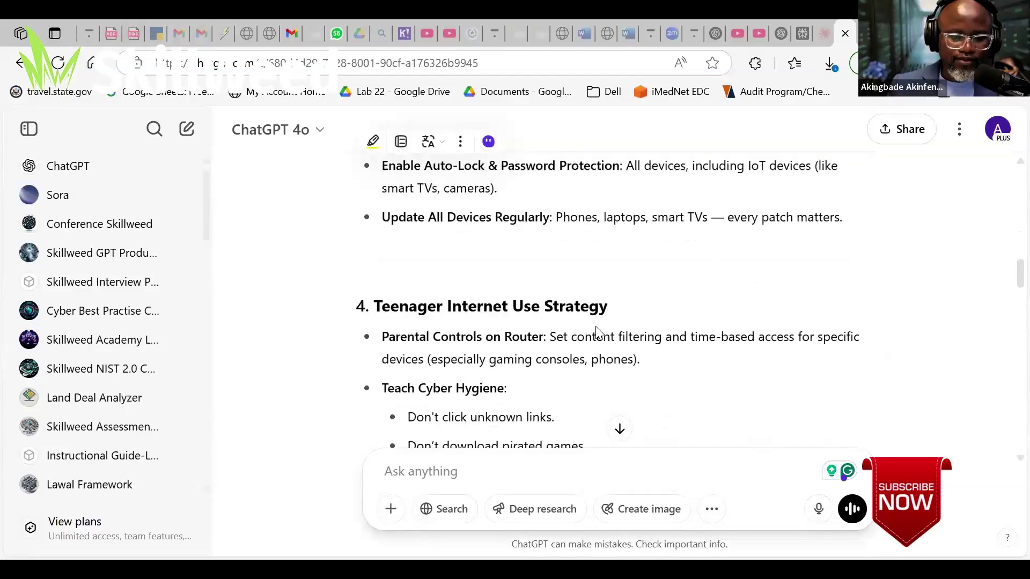
Read the Teenager Internet Use Strategy and Guest Management sections, marking "Teach Cyber Hygiene" and "Guest Wi-Fi Only".
scroll(598, 332, down, 1)
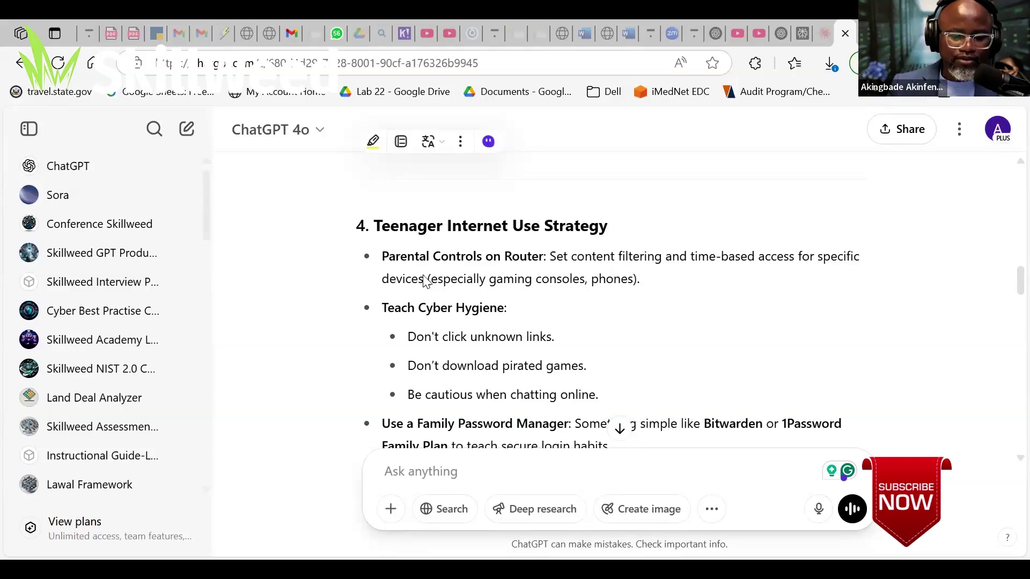
drag(382, 314, 529, 324)
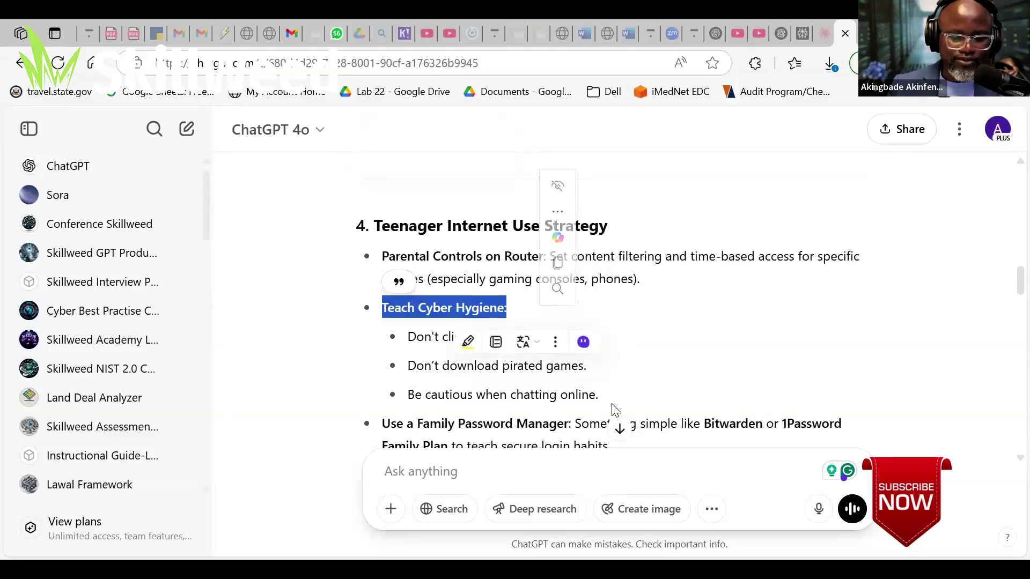
click(485, 291)
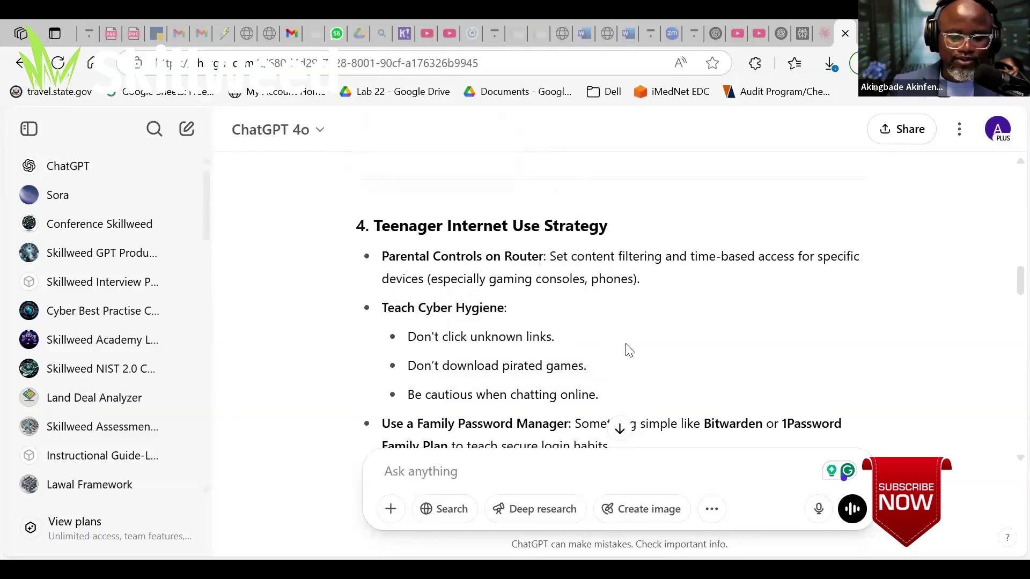
scroll(629, 350, down, 1)
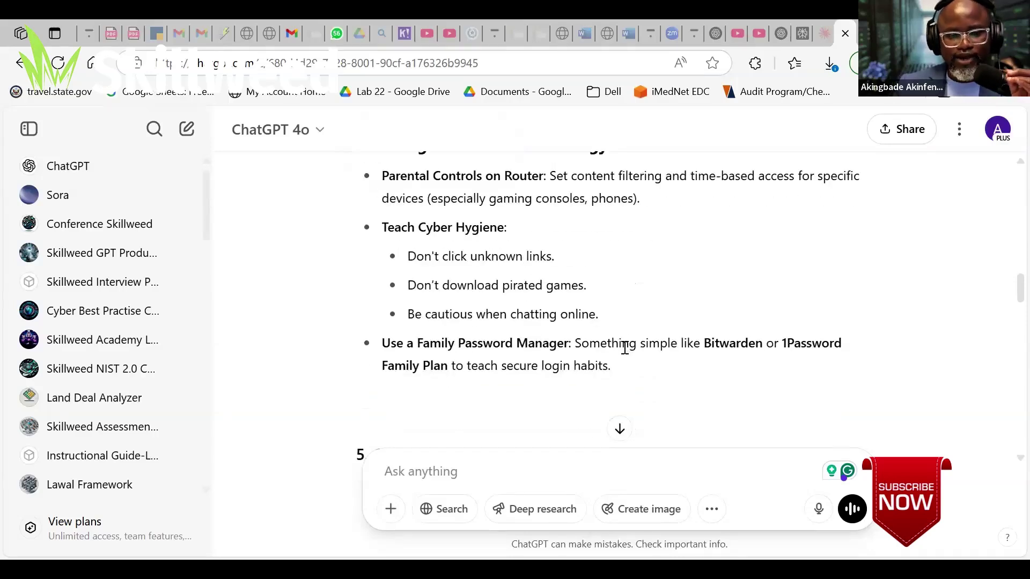
scroll(625, 346, down, 1)
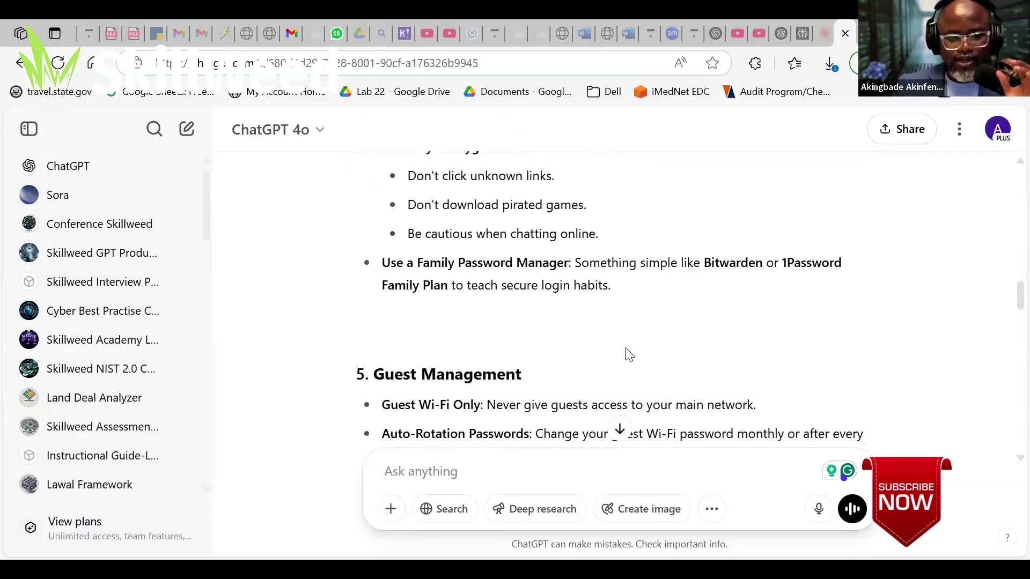
scroll(629, 349, down, 1)
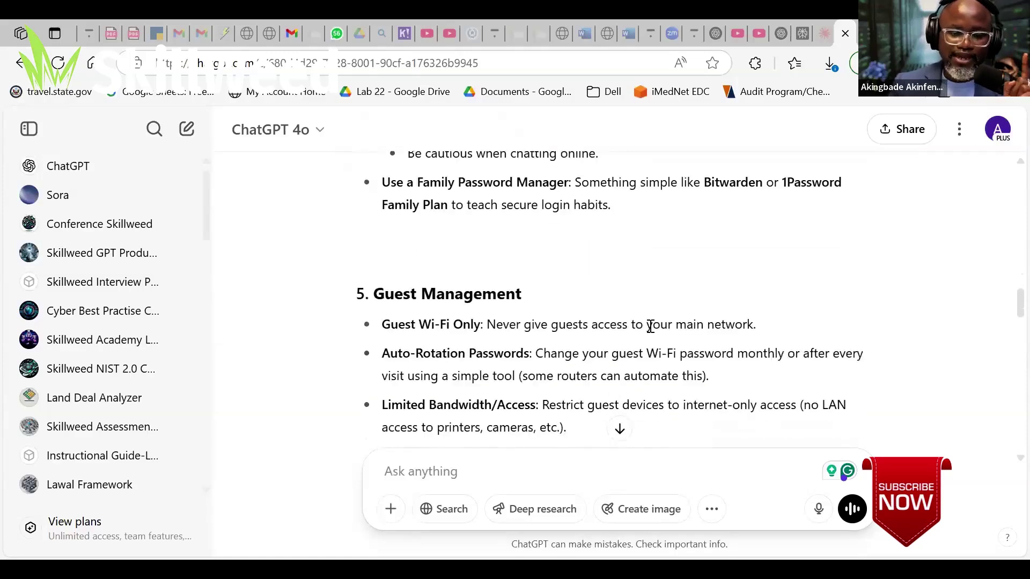
scroll(650, 325, down, 1)
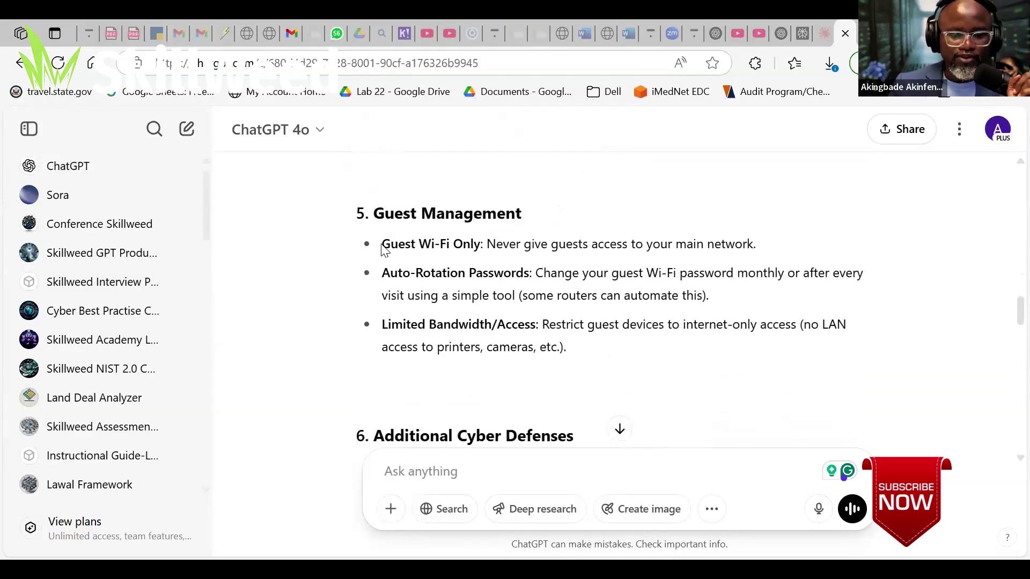
drag(382, 244, 484, 245)
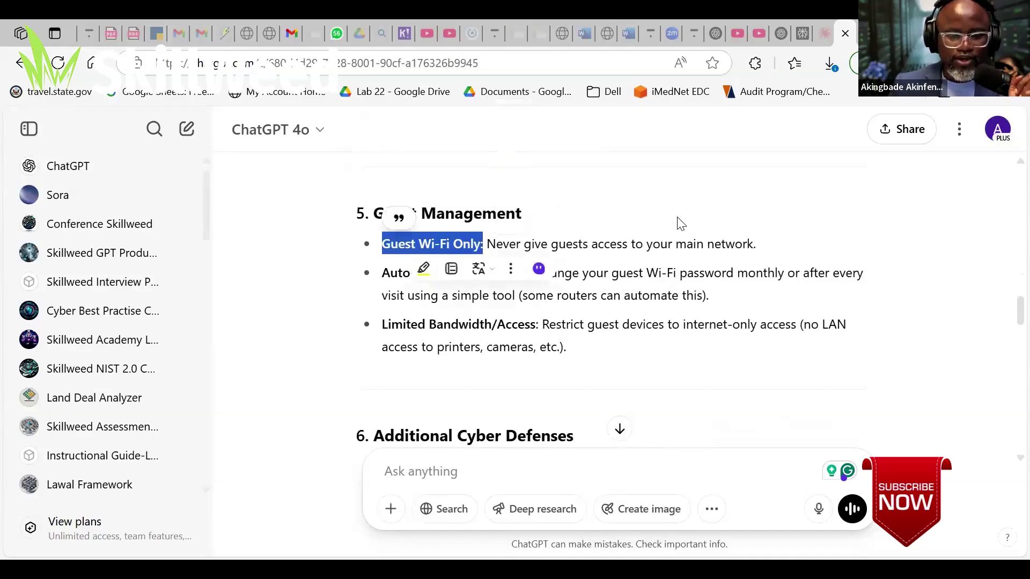
Review the Guest Management section, marking "Guest Wi-Fi Only", and read on through Additional Cyber Defenses to Advanced: Home Network Visibility.
click(425, 247)
drag(381, 244, 484, 246)
click(704, 237)
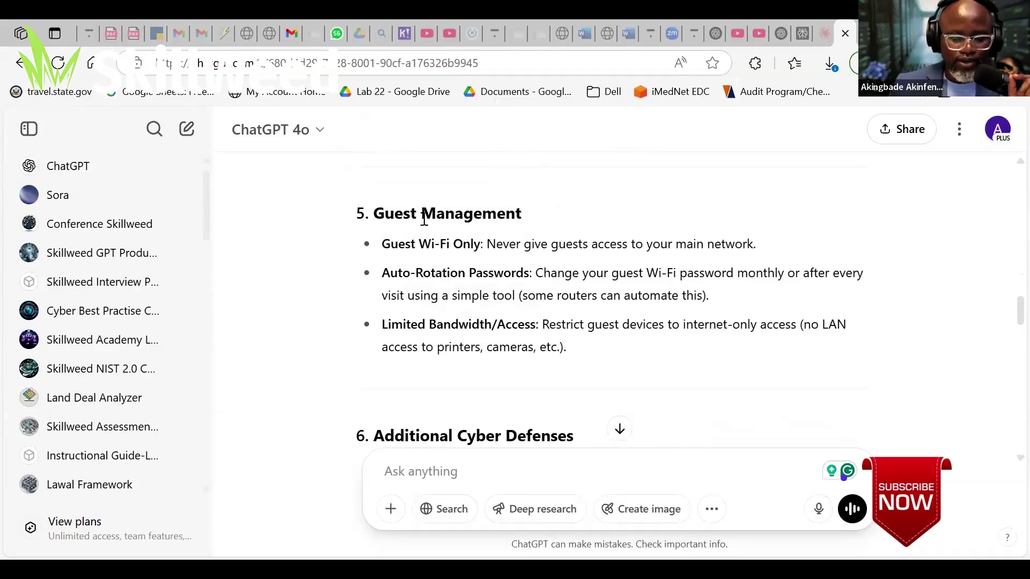
scroll(523, 257, down, 2)
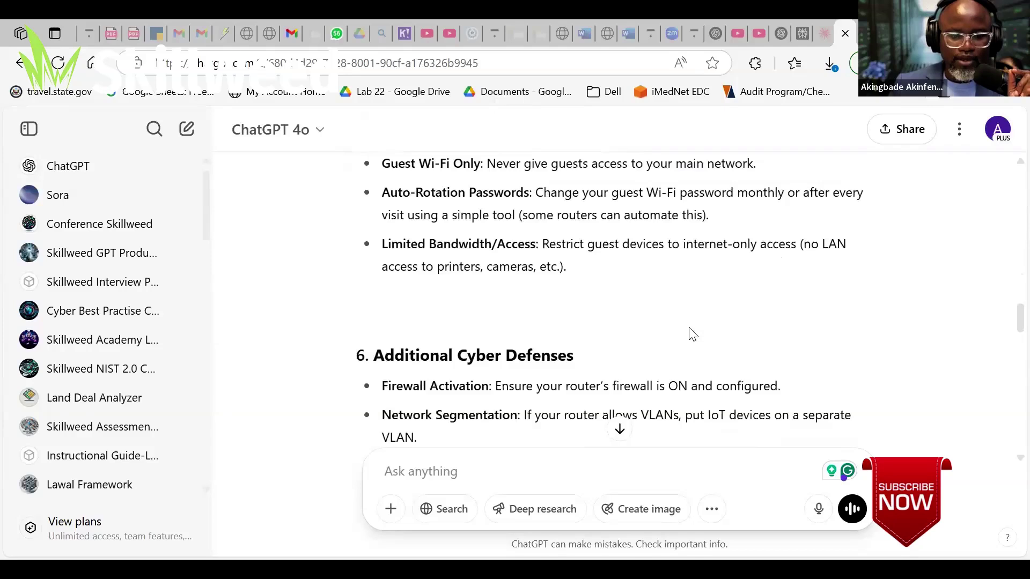
scroll(497, 313, down, 2)
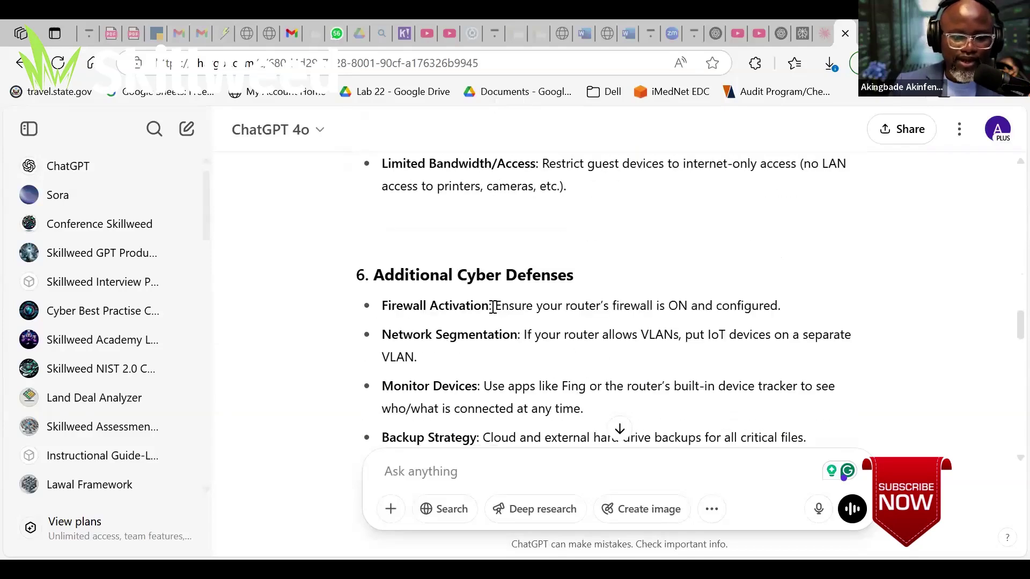
scroll(603, 341, down, 4)
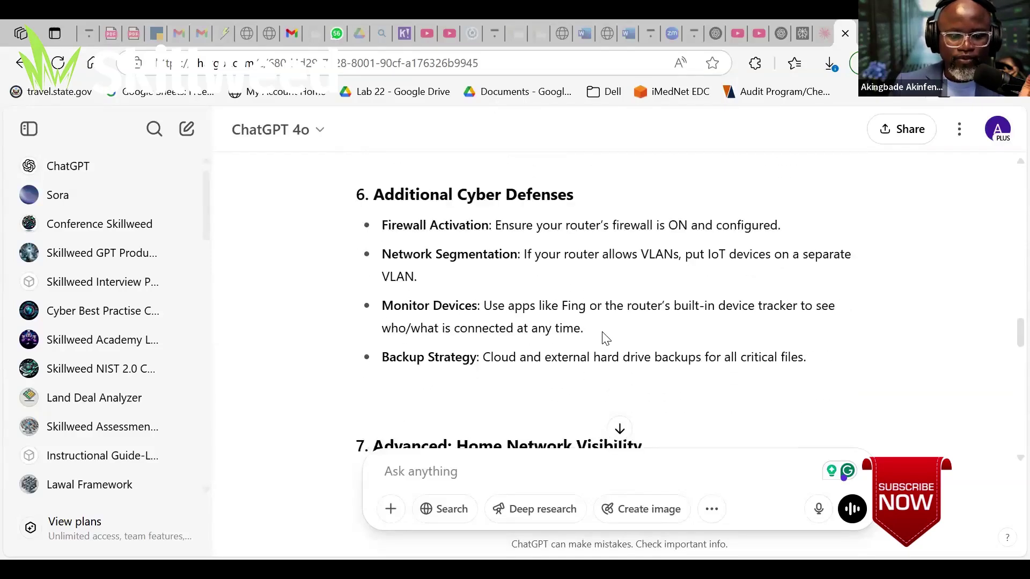
scroll(615, 335, down, 2)
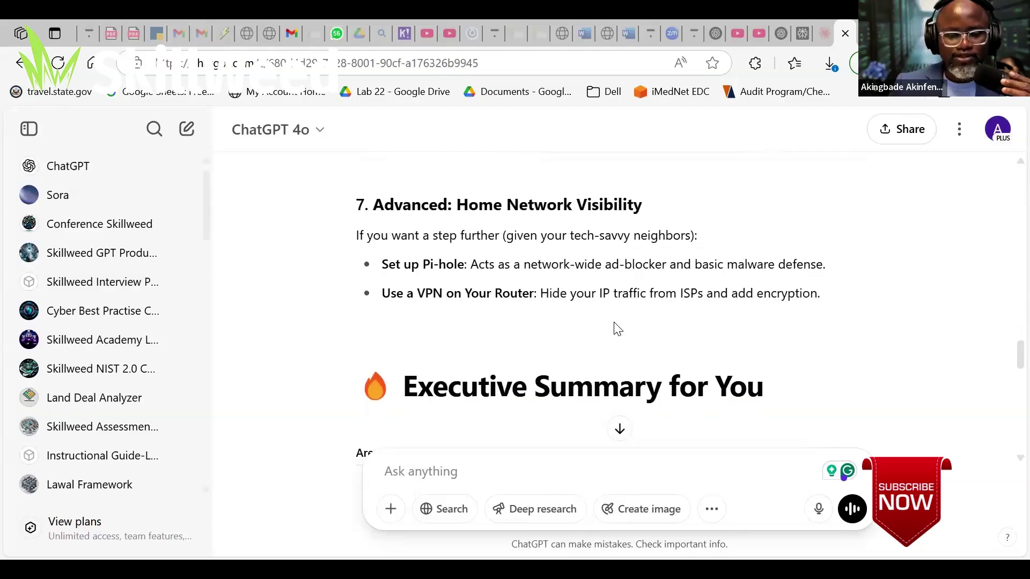
Read the Executive Summary table of areas, actions and importance, and the Simulation Idea for a family cybersecurity drill.
scroll(615, 329, down, 3)
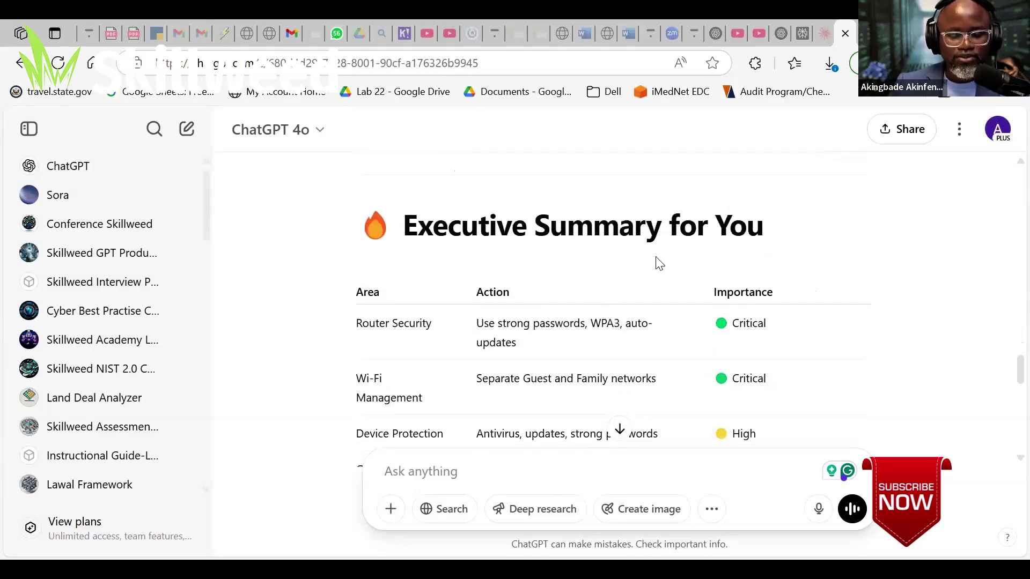
scroll(659, 263, down, 2)
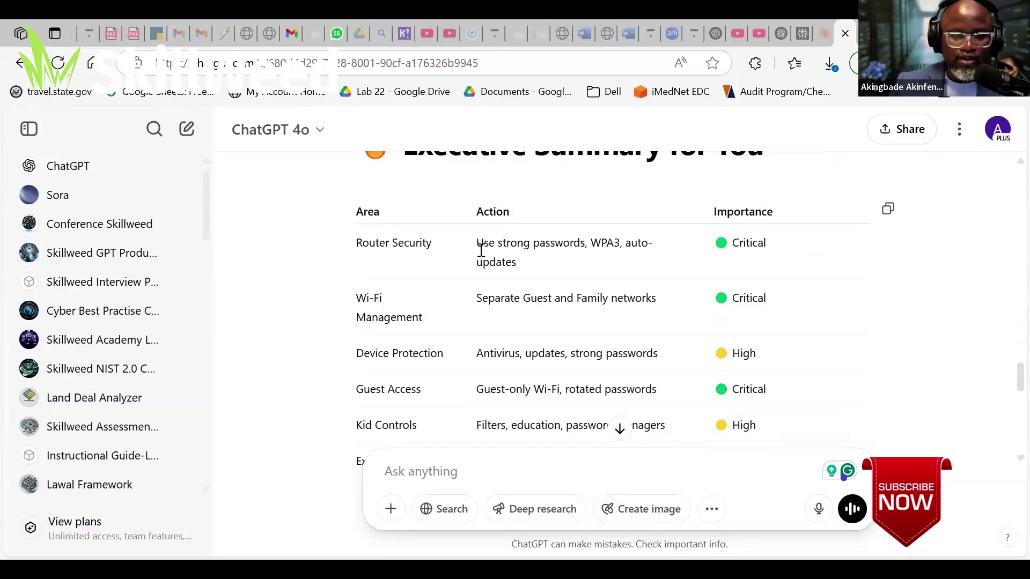
scroll(788, 287, down, 2)
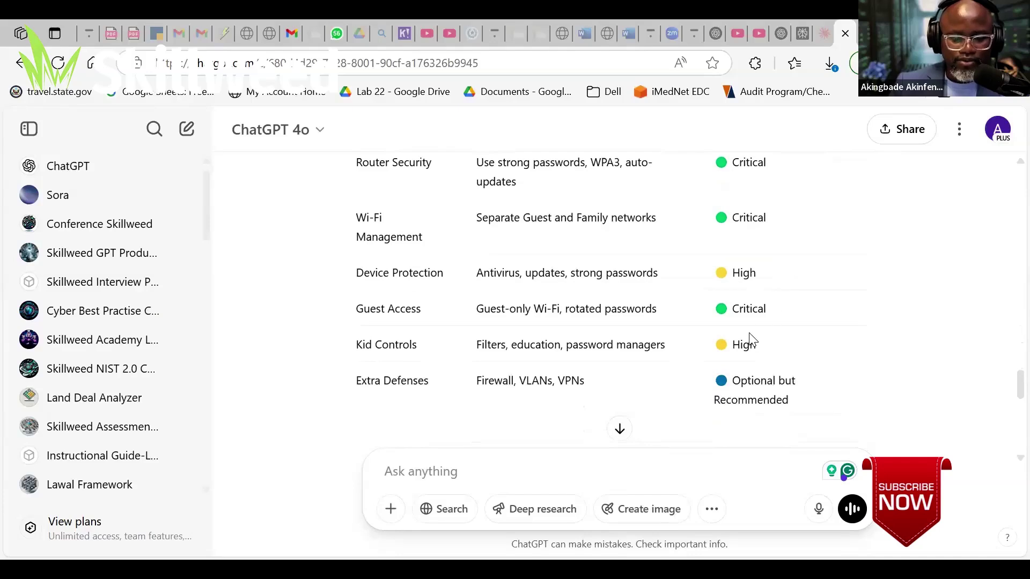
scroll(751, 339, down, 2)
scroll(751, 339, up, 2)
scroll(756, 338, down, 4)
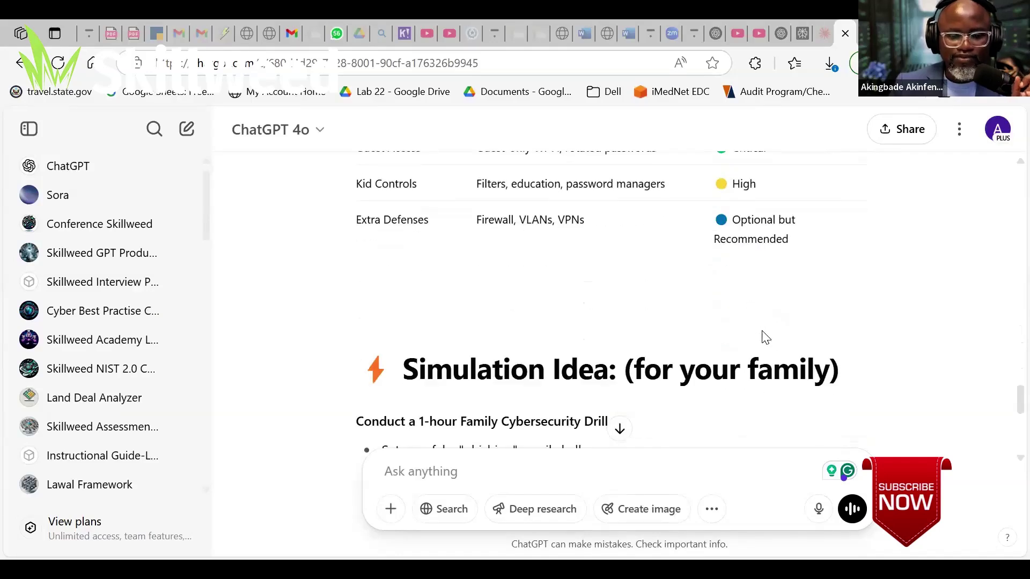
scroll(775, 338, down, 2)
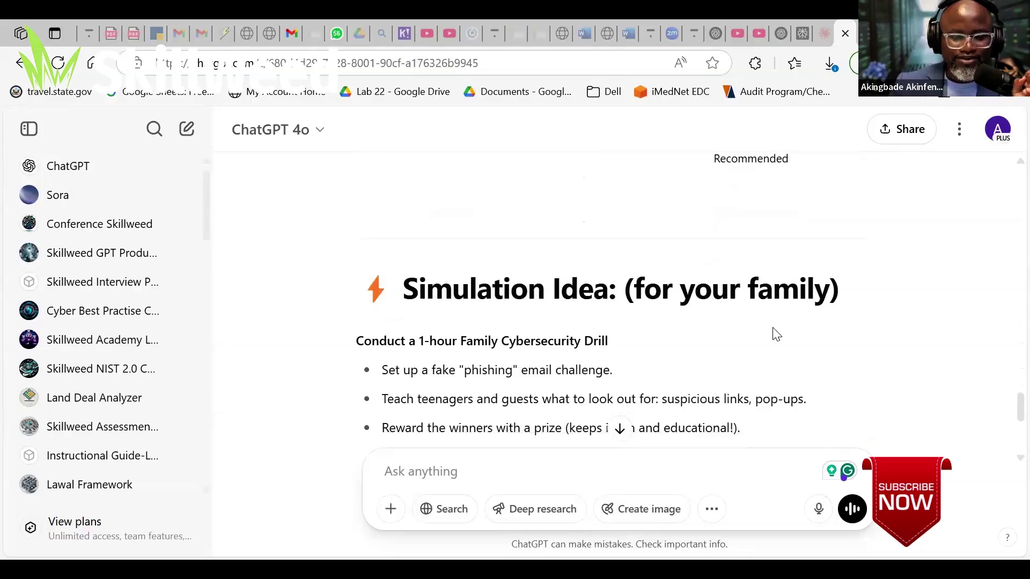
scroll(776, 334, down, 2)
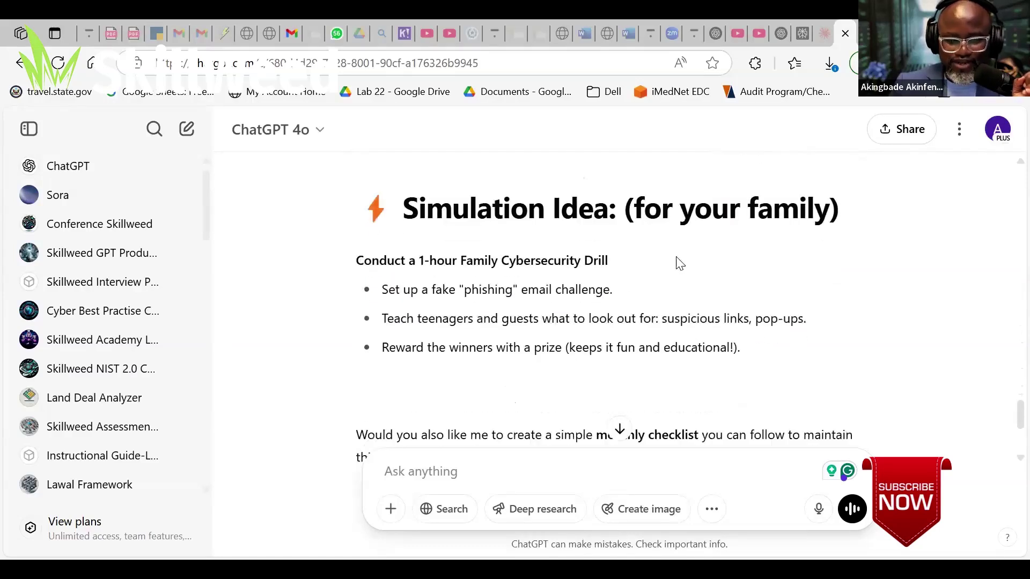